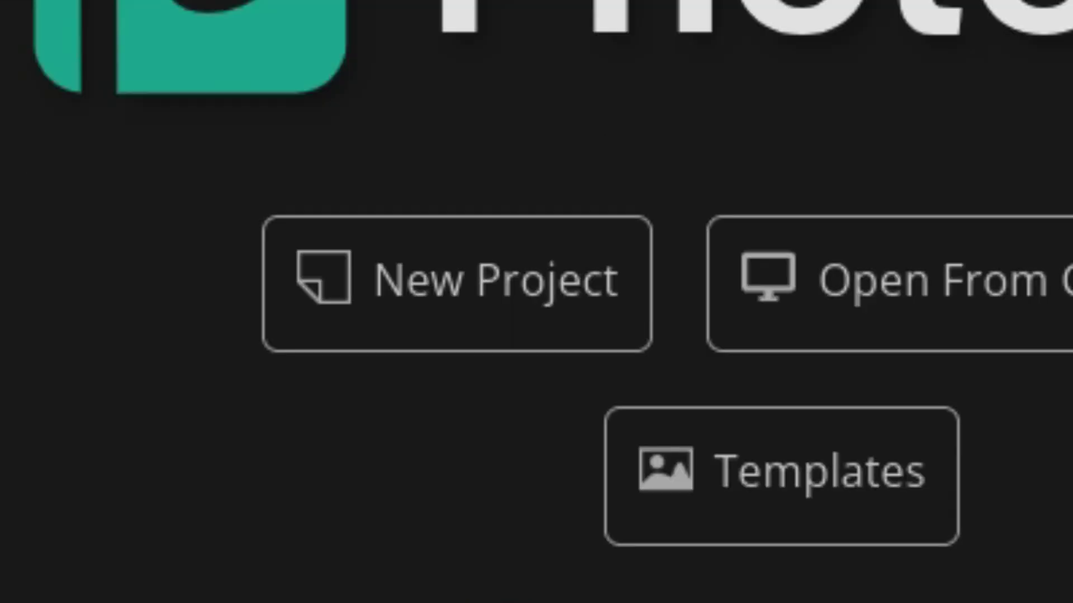
# Create a new 1280 × 720 project from the Youtube Thumbnail preset with a transparent background.
pyautogui.click(397, 285)
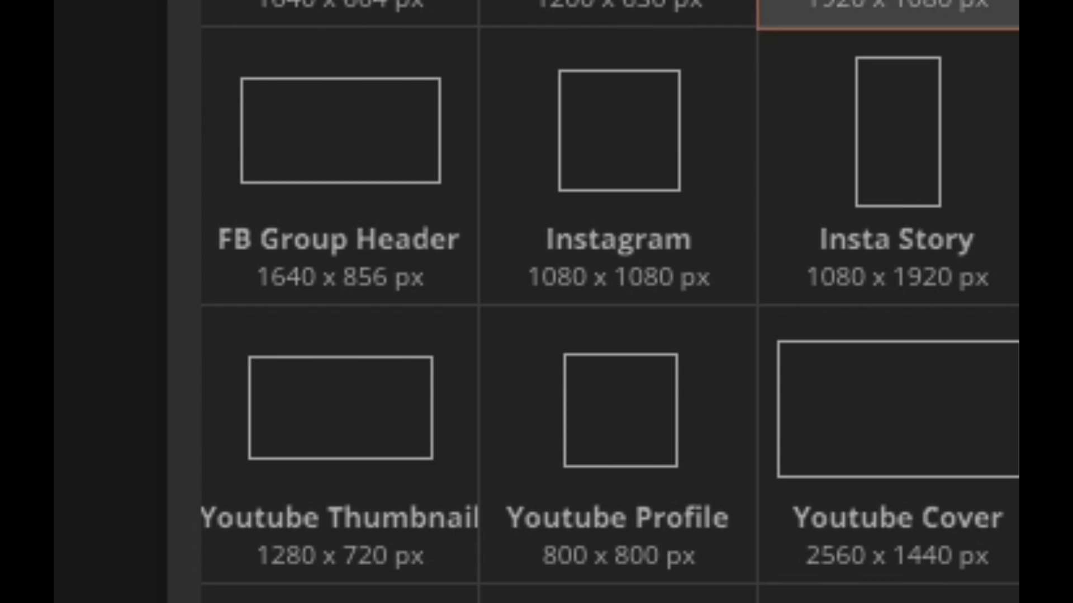
pyautogui.click(347, 491)
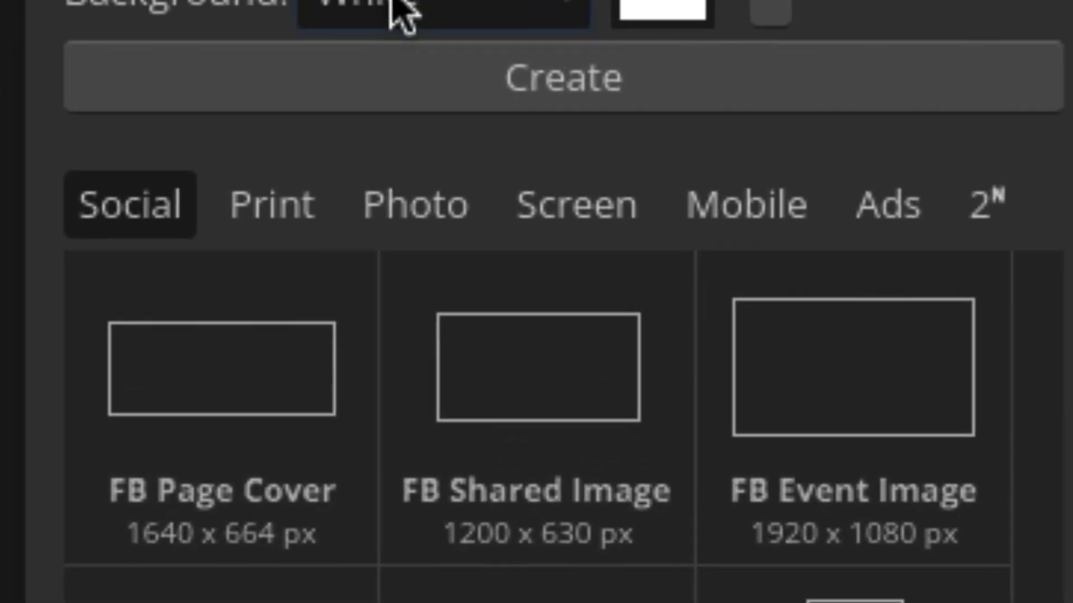
pyautogui.click(395, 12)
pyautogui.click(472, 206)
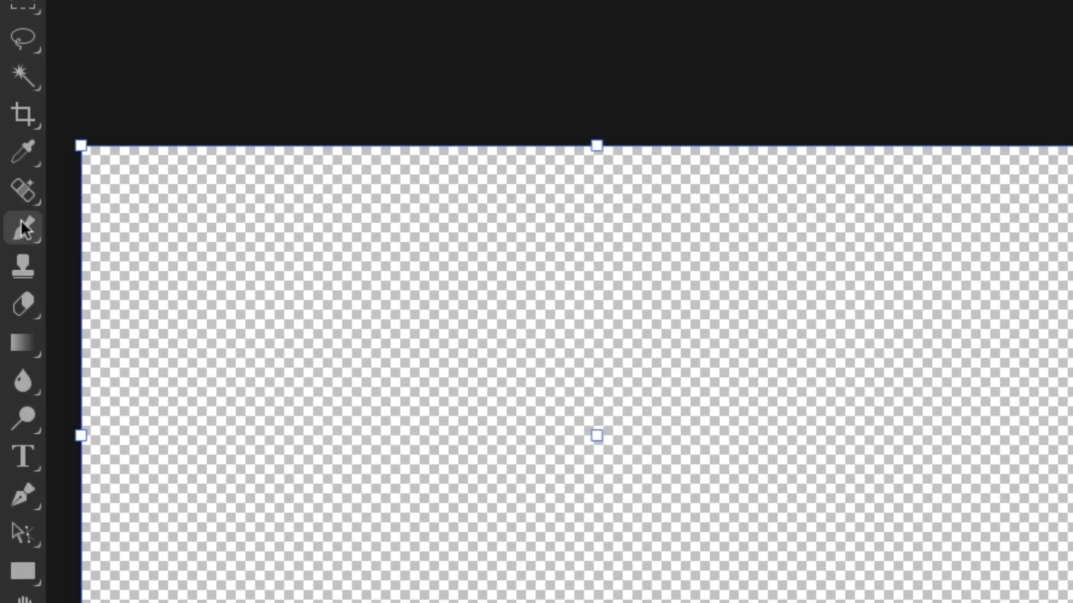
# Select the Brush tool and add an empty Layer 1 above the Background layer.
pyautogui.click(20, 228)
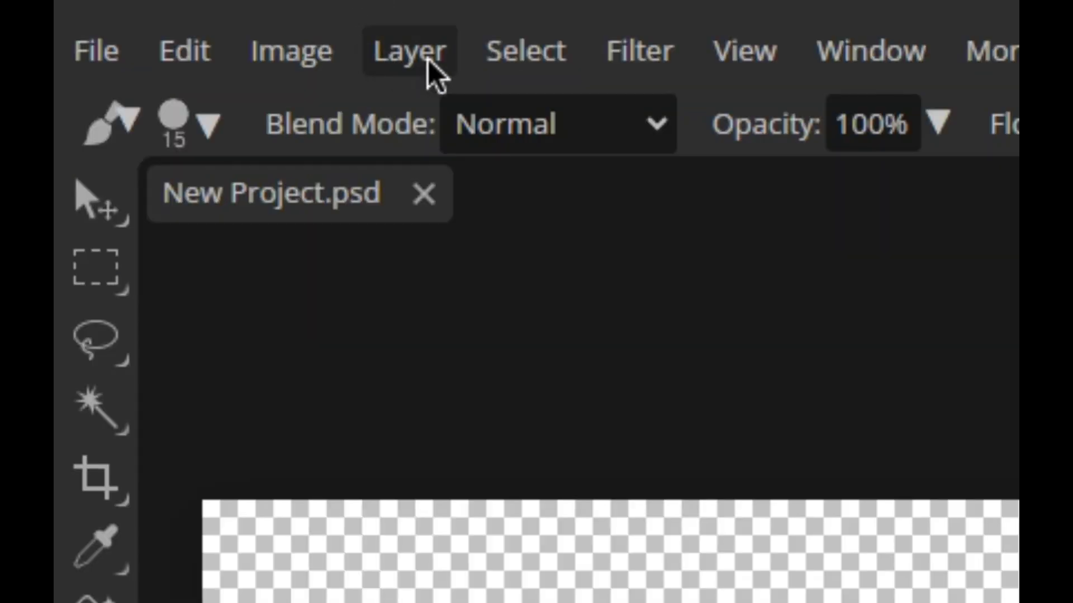
pyautogui.click(380, 102)
pyautogui.moveTo(463, 125)
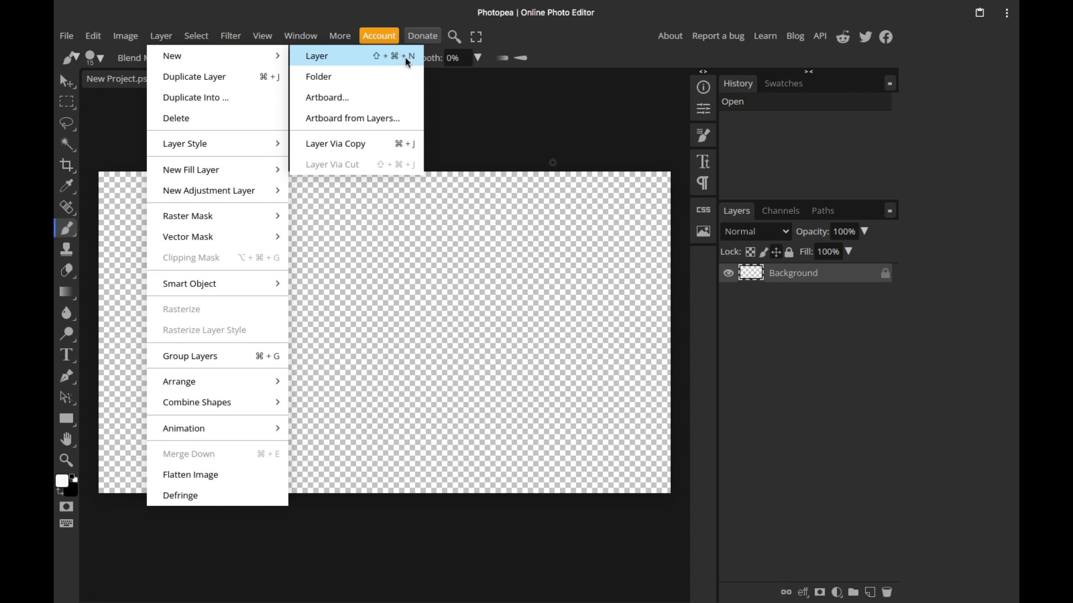
pyautogui.click(406, 57)
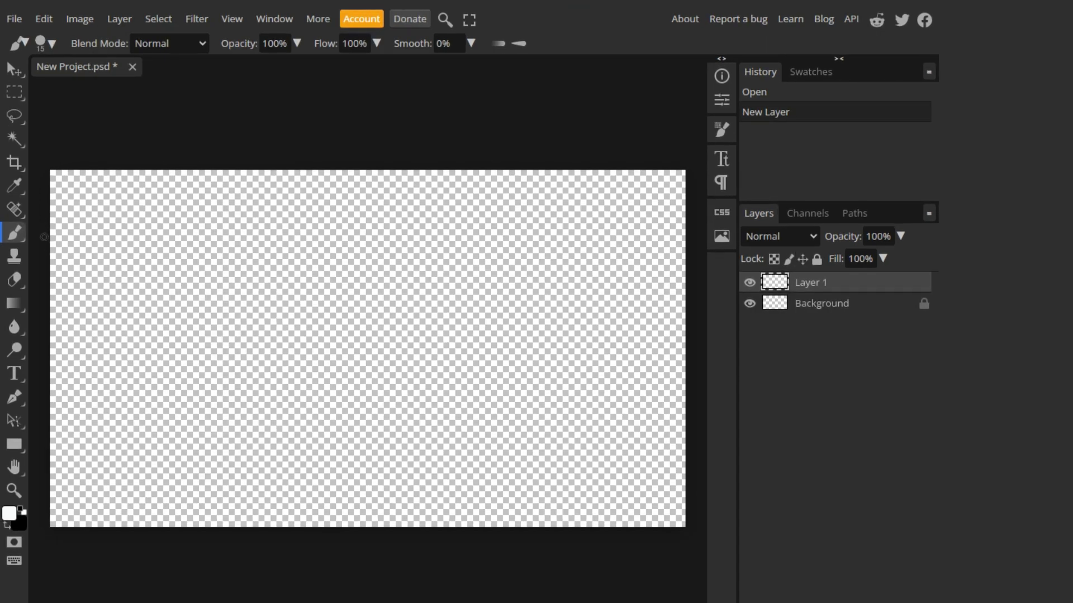
# Undo a stray white stroke, then paint two black wavy lines top-left and one bottom-right.
pyautogui.moveTo(50, 239)
pyautogui.mouseDown()
pyautogui.moveTo(106, 210)
pyautogui.moveTo(138, 208)
pyautogui.moveTo(189, 172)
pyautogui.mouseUp()
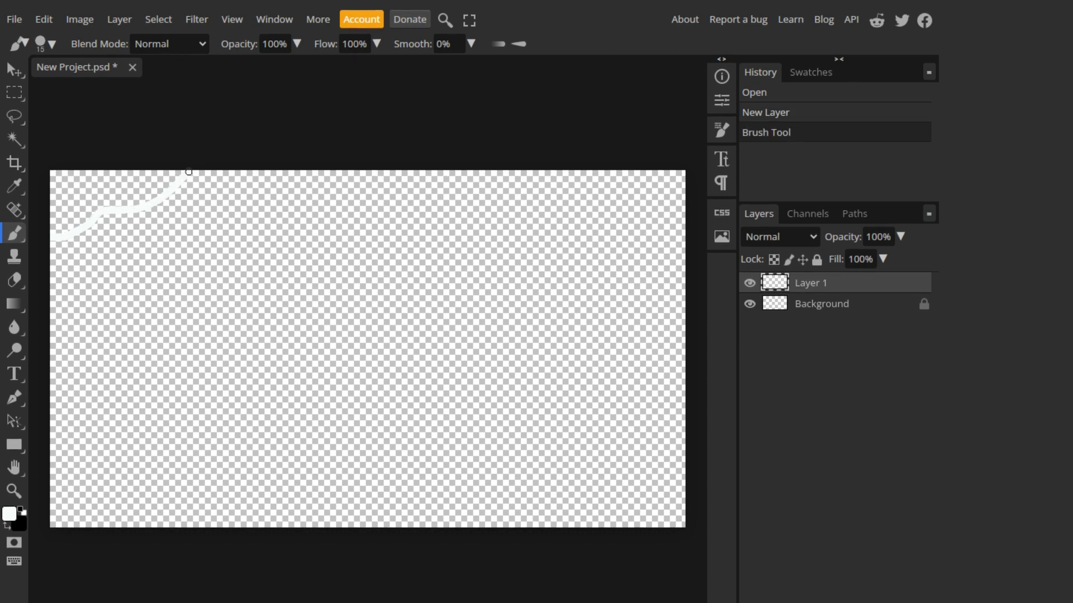
pyautogui.click(43, 19)
pyautogui.click(53, 41)
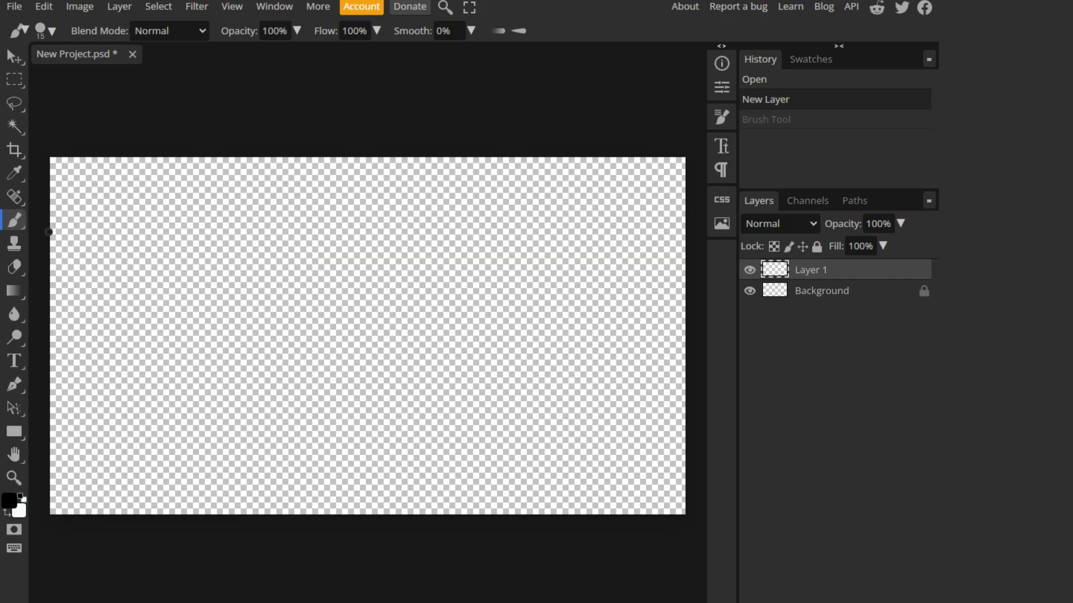
pyautogui.moveTo(48, 231)
pyautogui.mouseDown()
pyautogui.moveTo(68, 199)
pyautogui.moveTo(174, 157)
pyautogui.mouseUp()
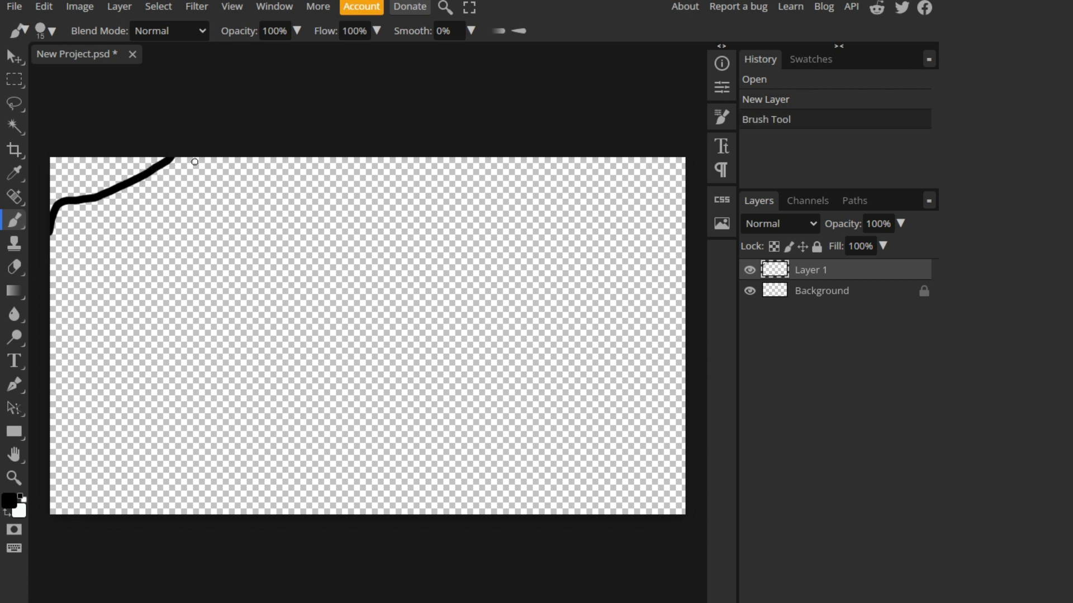
pyautogui.moveTo(240, 168)
pyautogui.mouseDown()
pyautogui.moveTo(226, 187)
pyautogui.moveTo(110, 235)
pyautogui.moveTo(42, 280)
pyautogui.mouseUp()
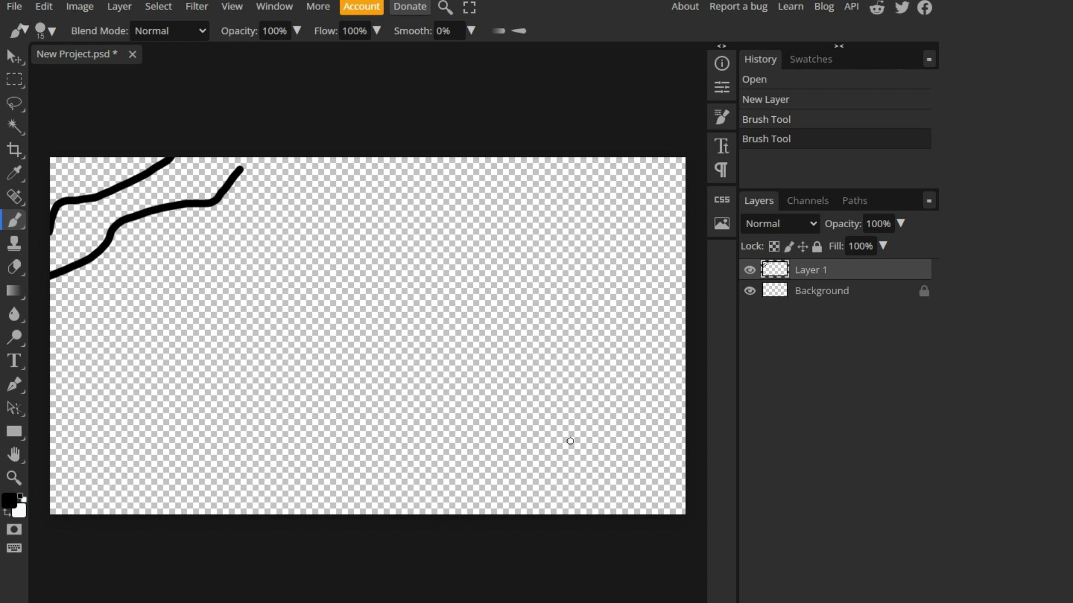
pyautogui.moveTo(559, 521)
pyautogui.mouseDown()
pyautogui.moveTo(587, 484)
pyautogui.moveTo(686, 419)
pyautogui.mouseUp()
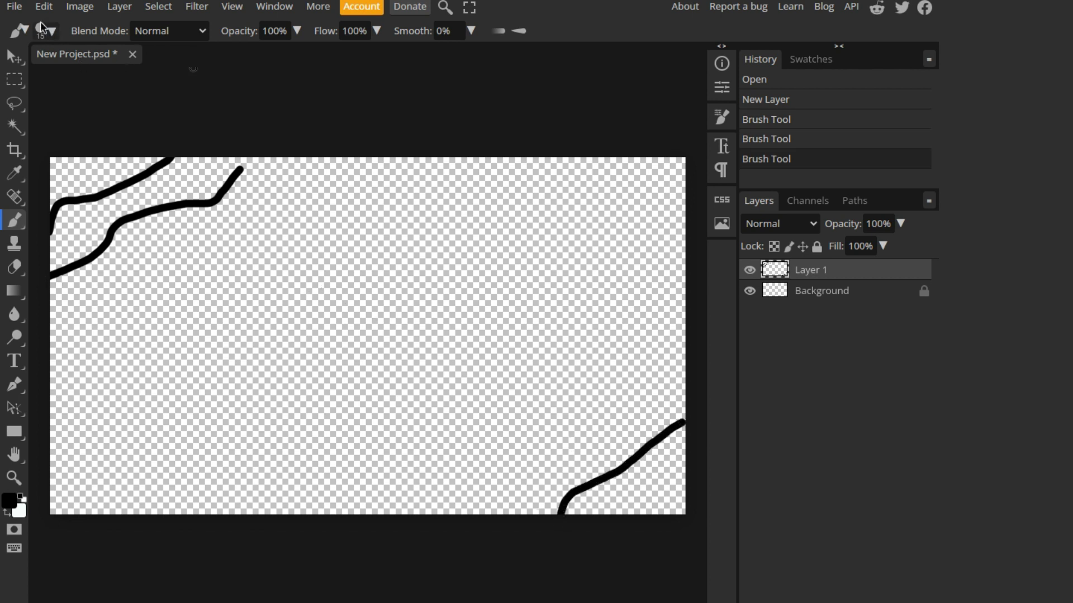
# Shrink the brush to about 9 px and paint a thinner stroke.
pyautogui.click(56, 35)
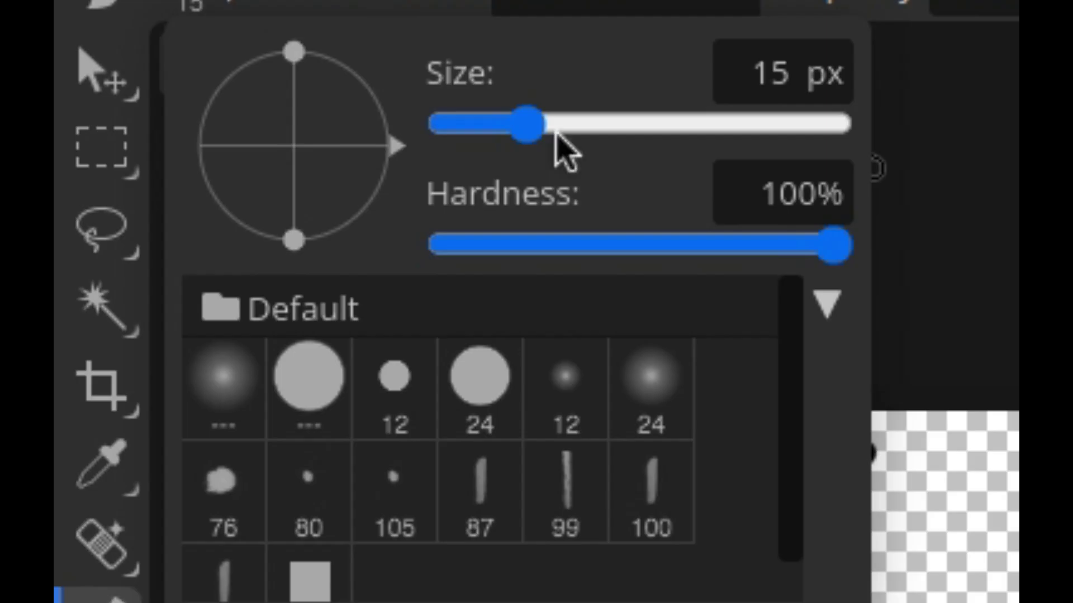
pyautogui.moveTo(139, 74); pyautogui.dragTo(133, 76)
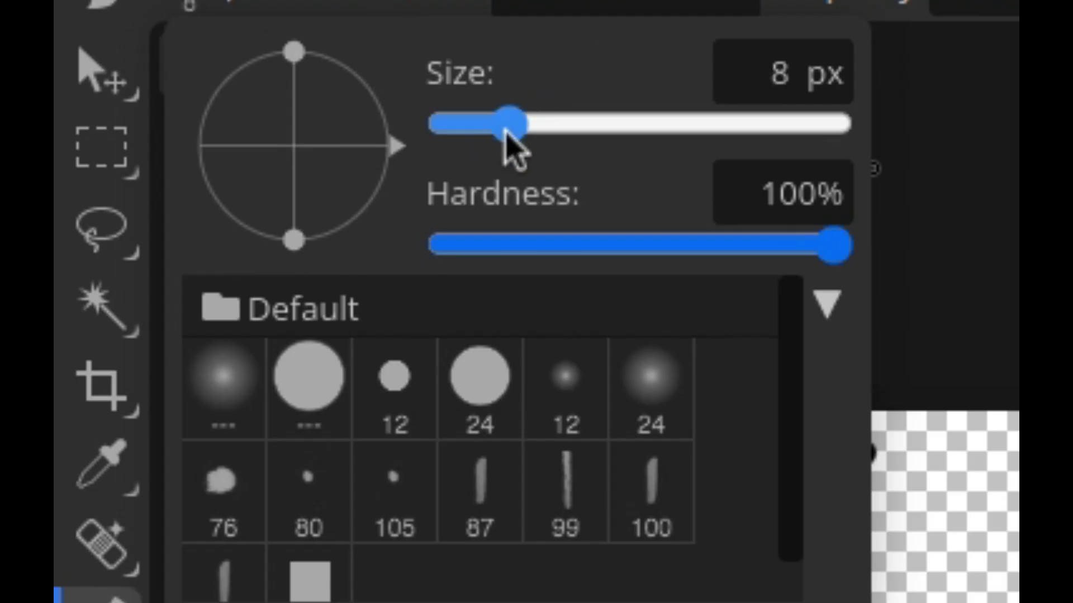
pyautogui.moveTo(506, 133); pyautogui.dragTo(510, 134)
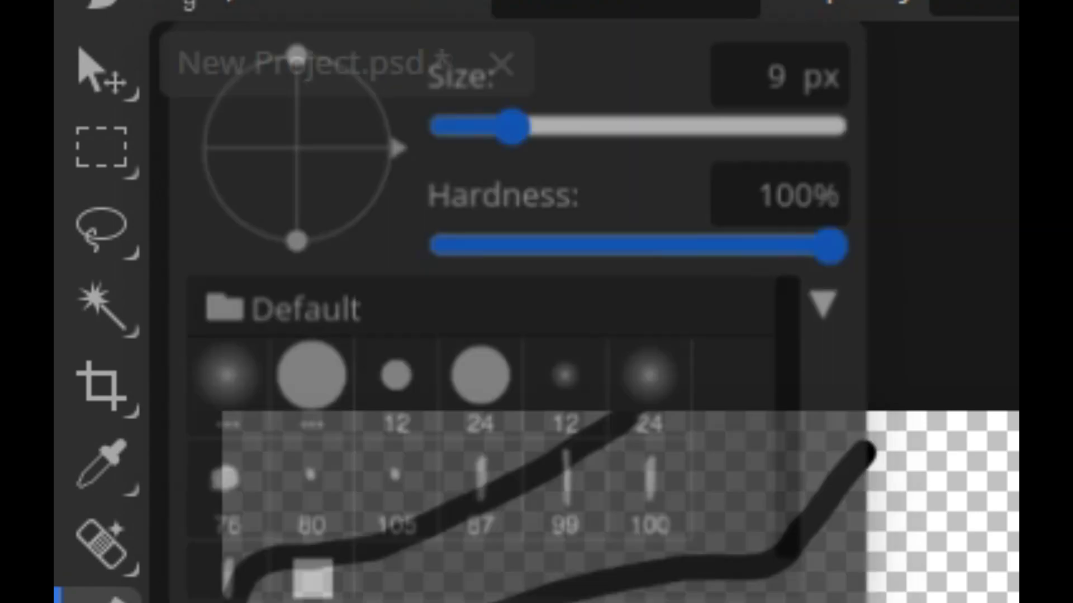
pyautogui.moveTo(252, 322); pyautogui.dragTo(300, 404)
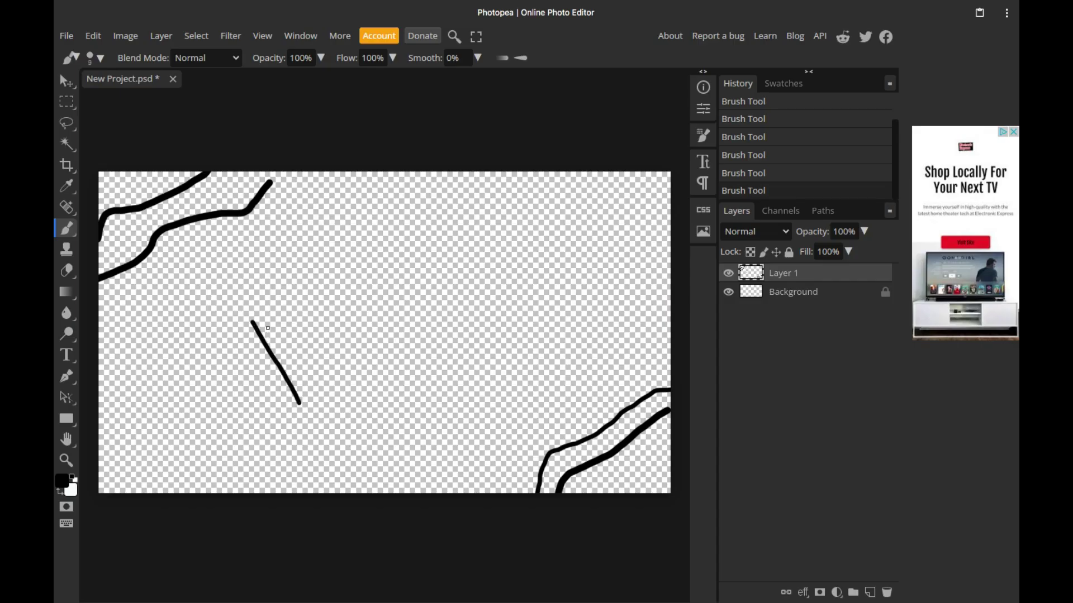
# Sketch a heart in the canvas centre, then step back through history to remove it.
pyautogui.moveTo(251, 308); pyautogui.dragTo(288, 283)
pyautogui.moveTo(305, 319)
pyautogui.mouseDown()
pyautogui.moveTo(344, 283)
pyautogui.moveTo(352, 312)
pyautogui.moveTo(299, 402)
pyautogui.mouseUp()
pyautogui.scroll(1, 103, 121)
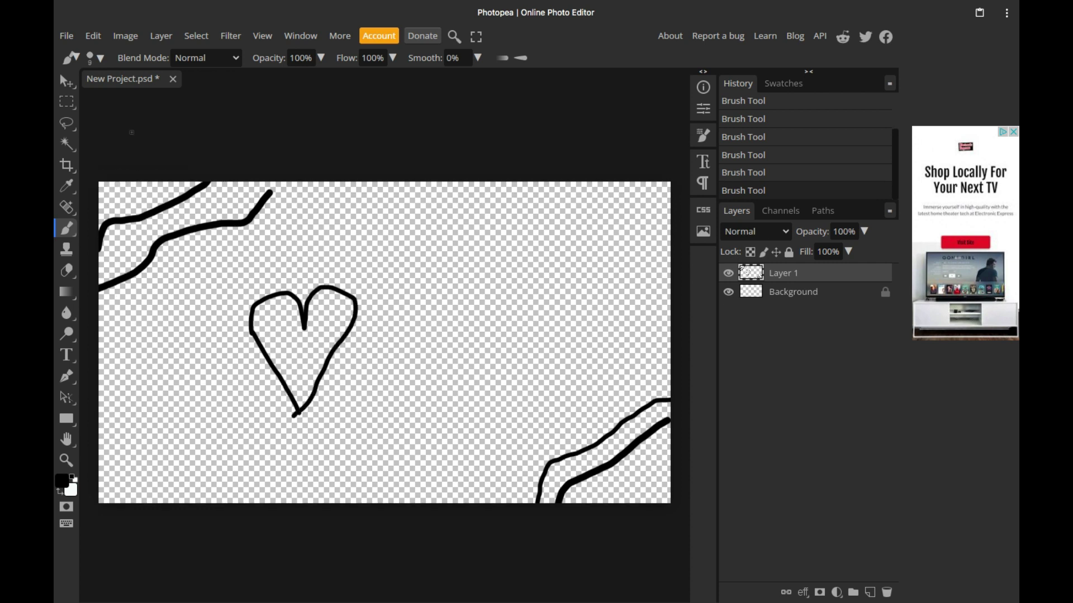
pyautogui.click(126, 35)
pyautogui.click(92, 36)
pyautogui.click(115, 53)
pyautogui.click(92, 36)
pyautogui.click(205, 97)
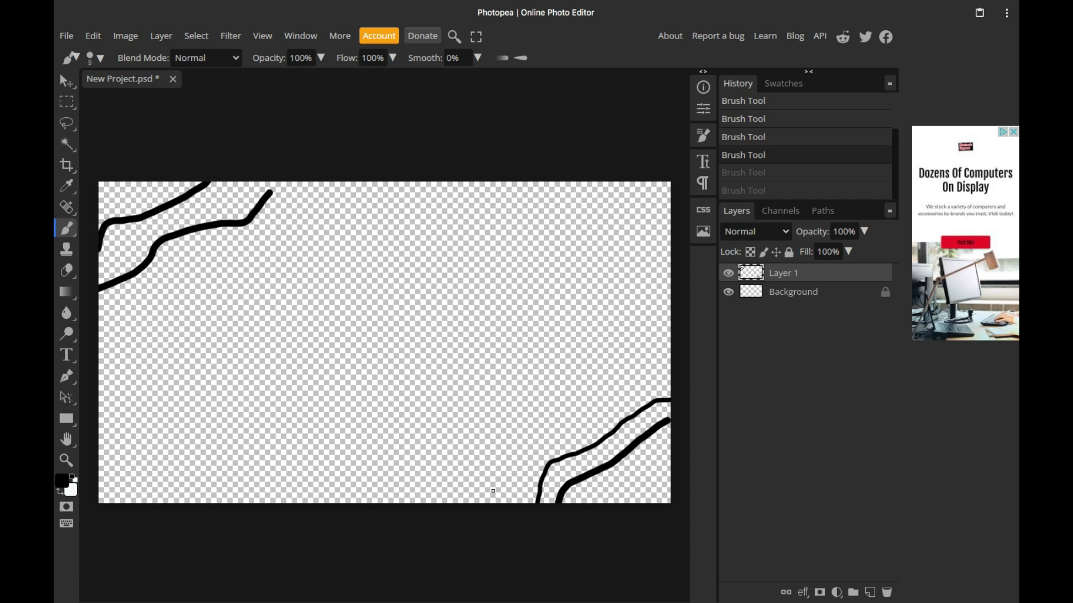
pyautogui.click(160, 37)
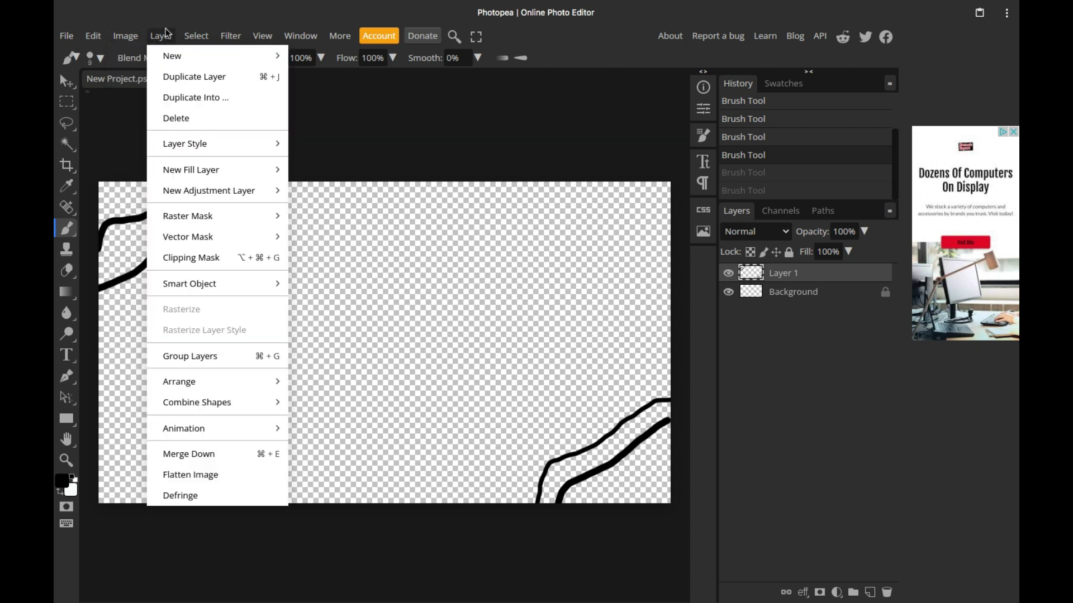
pyautogui.click(63, 36)
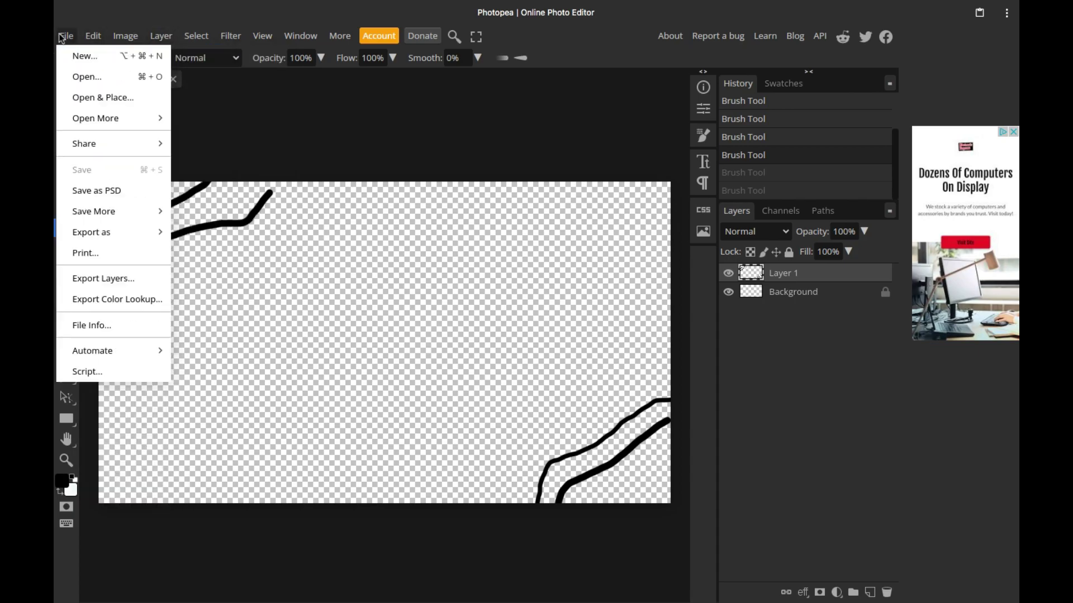
pyautogui.click(93, 98)
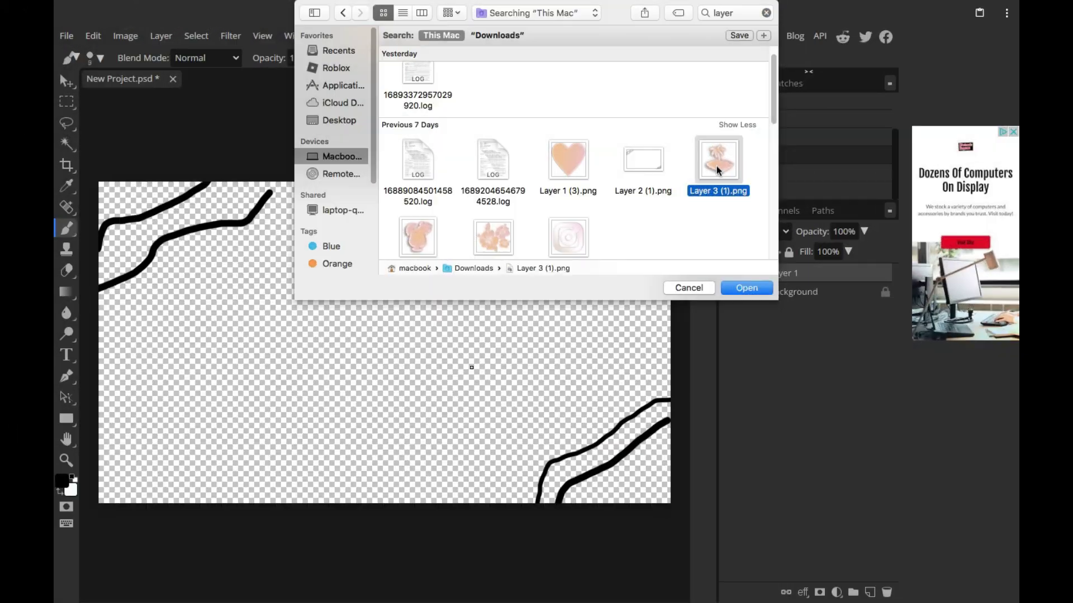
pyautogui.doubleClick(719, 167)
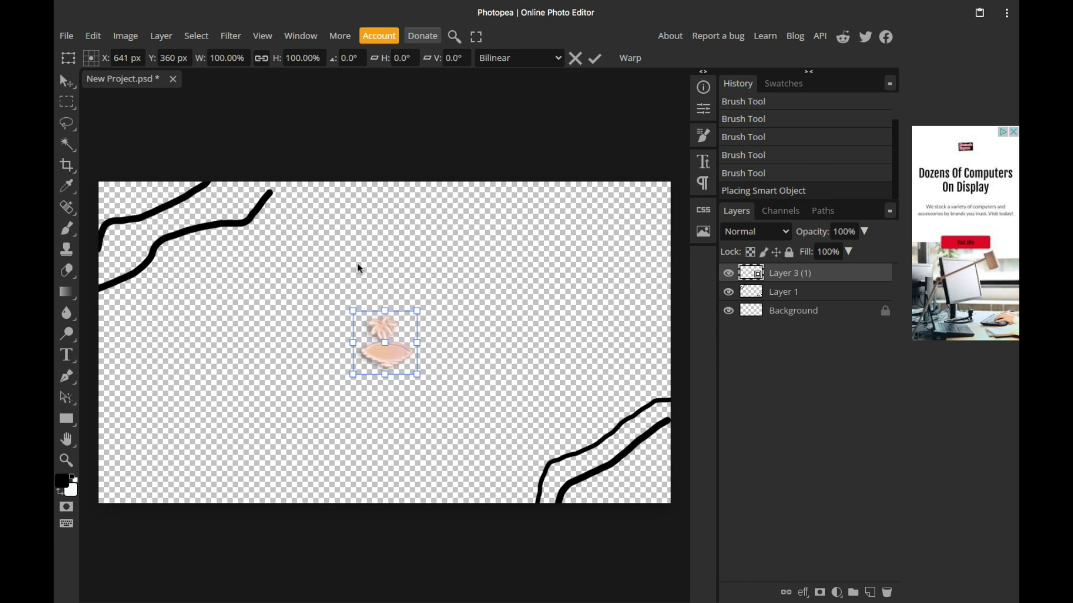
pyautogui.press('Return')
pyautogui.press('Delete')
pyautogui.press('b')
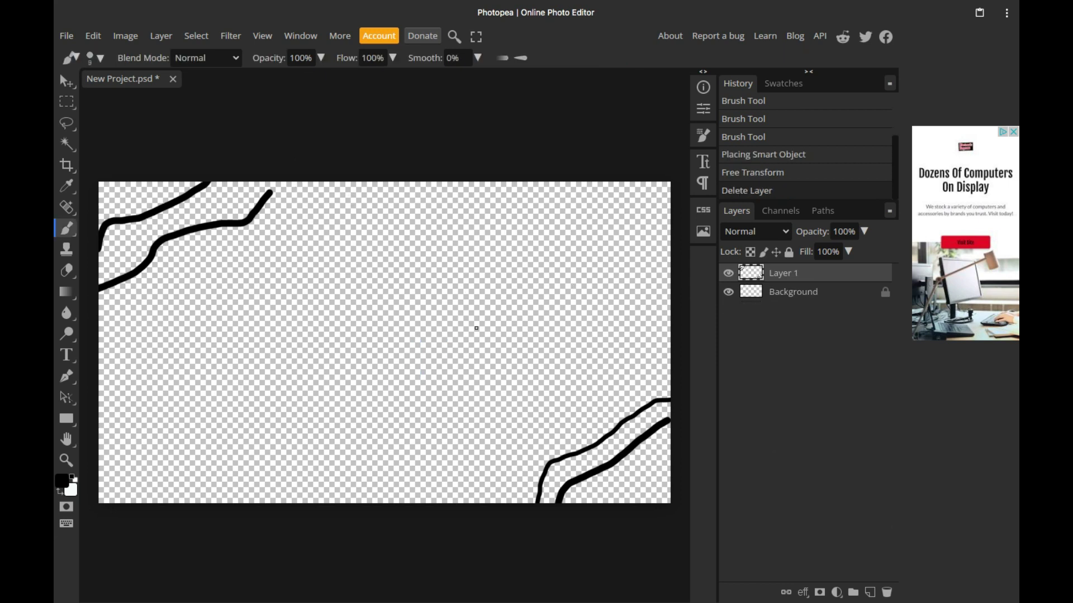
# Look over the effects listed under Layer > Layer Style.
pyautogui.click(174, 39)
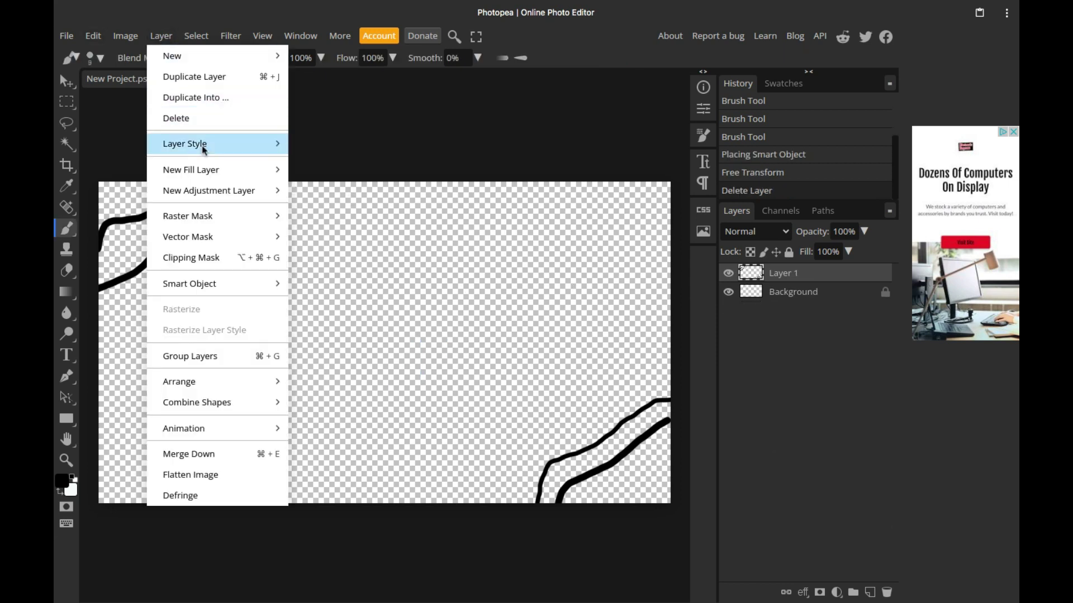
pyautogui.moveTo(204, 147)
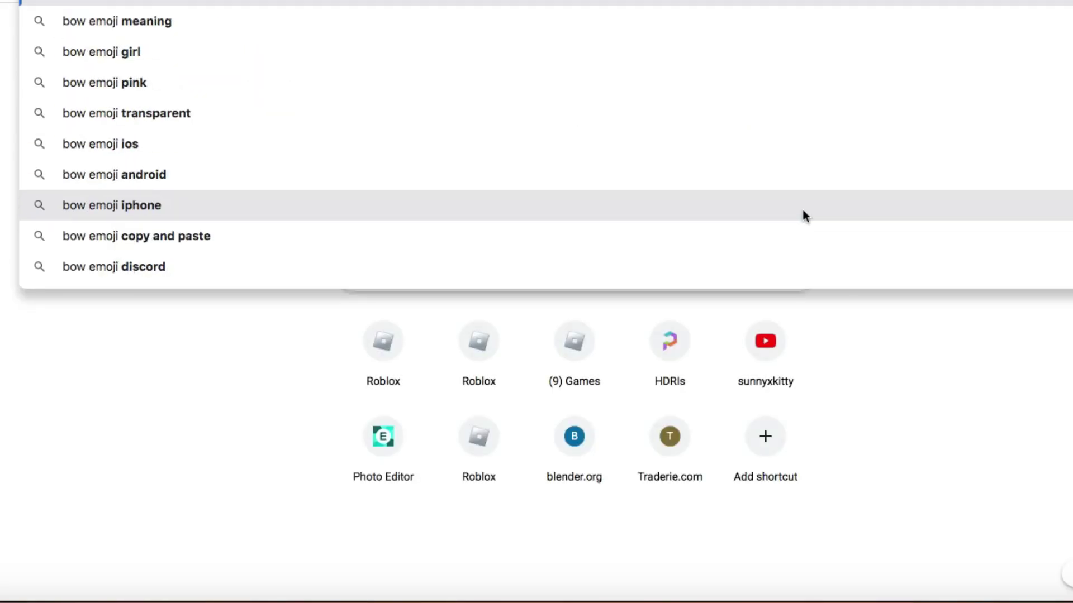
# Search Google Images for 'bow emoji png' and copy and preview the first bow image.
pyautogui.press('Return')
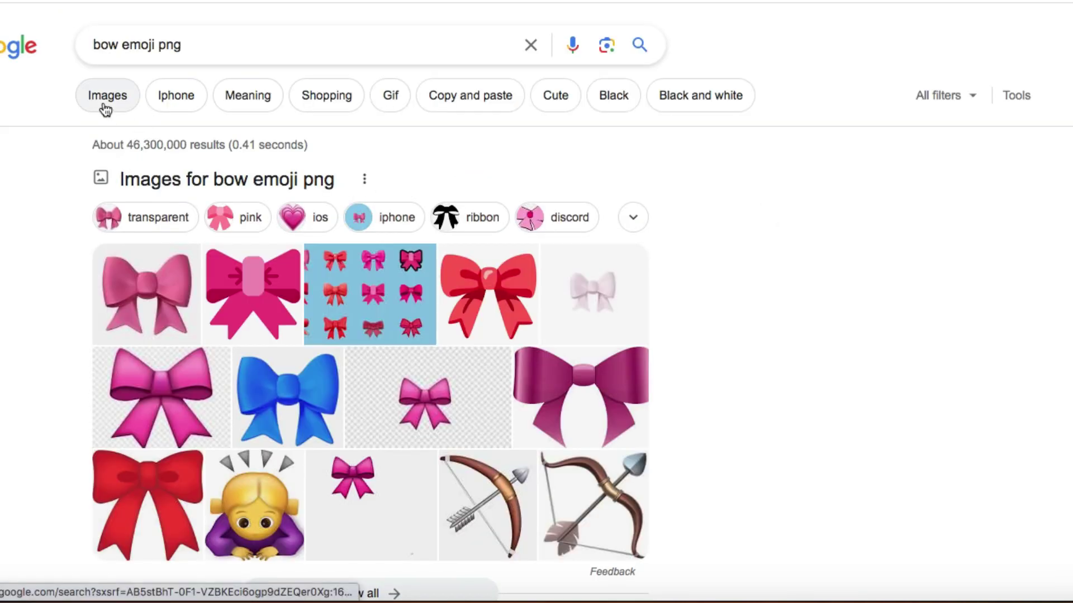
pyautogui.click(105, 105)
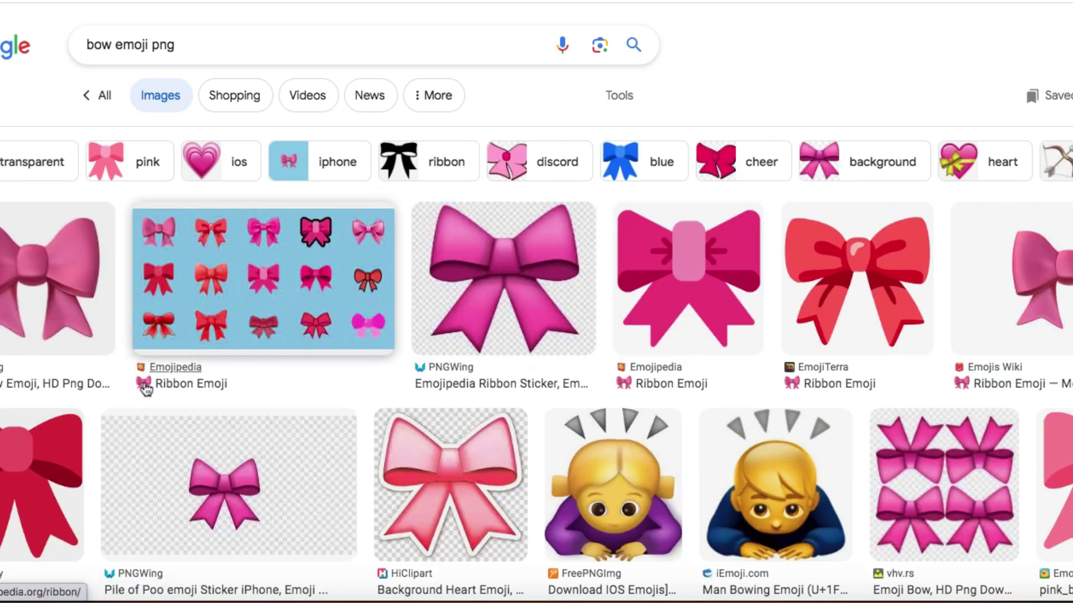
pyautogui.scroll(-1, 513, 289)
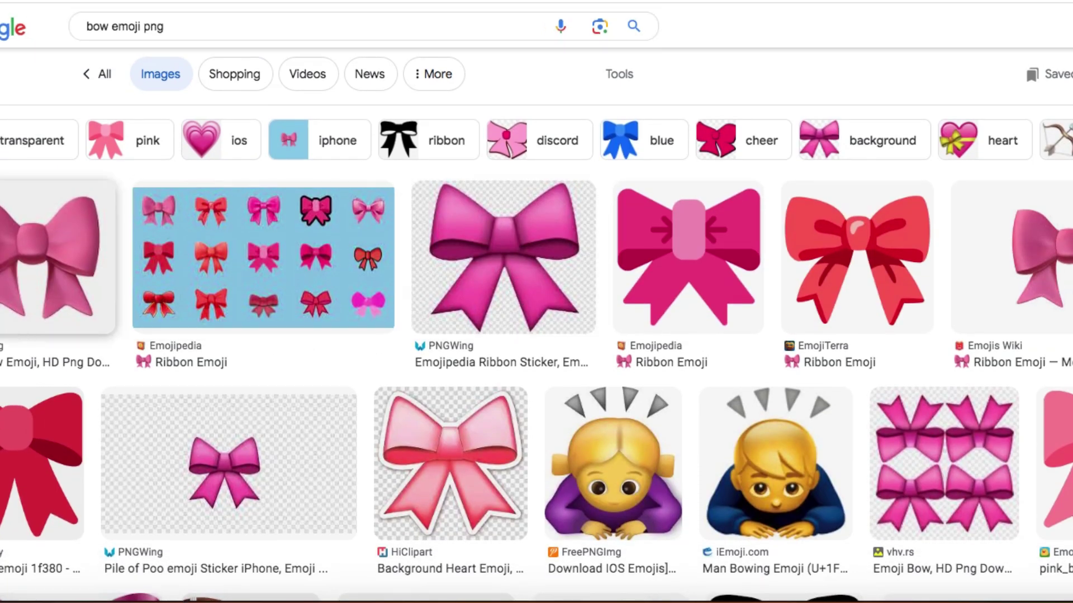
pyautogui.rightClick(2, 243)
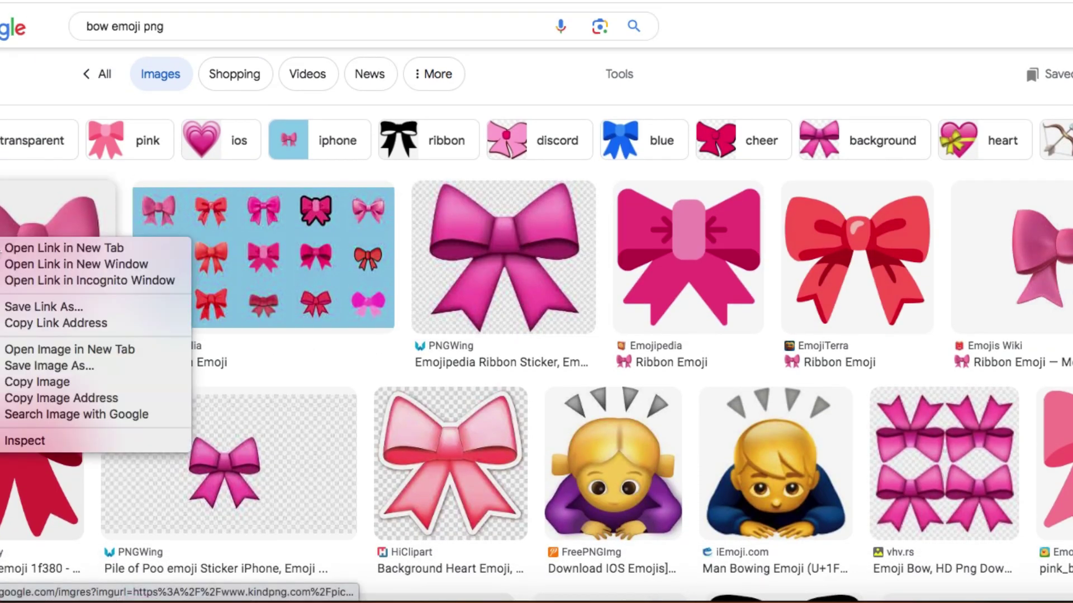
pyautogui.click(67, 382)
pyautogui.click(6, 279)
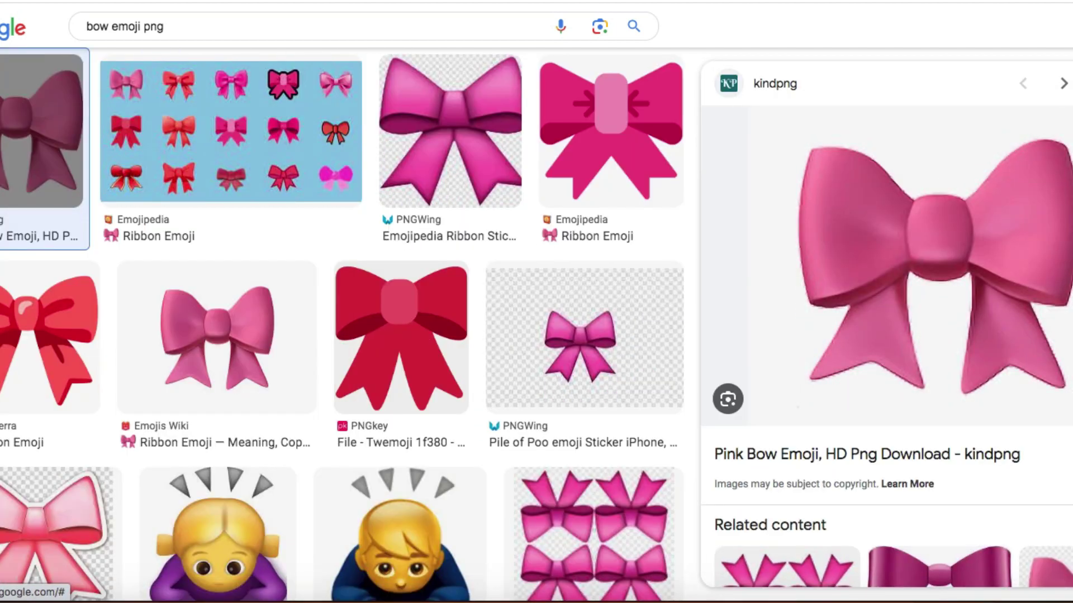
pyautogui.press('Escape')
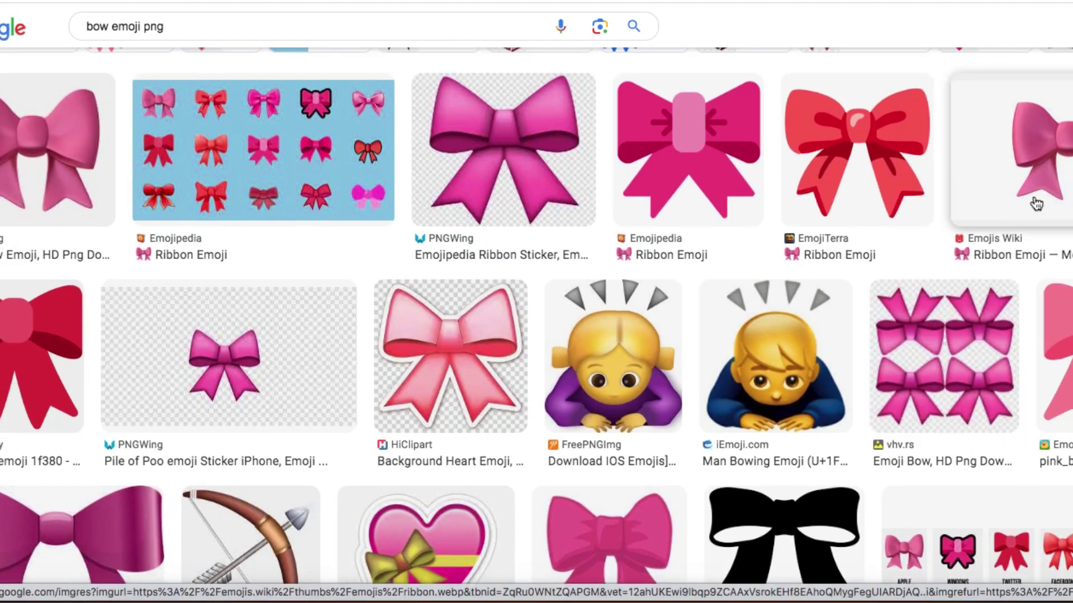
# Preview the pink Ribbon Emoji from Emojis Wiki and bring up its image options.
pyautogui.click(1036, 204)
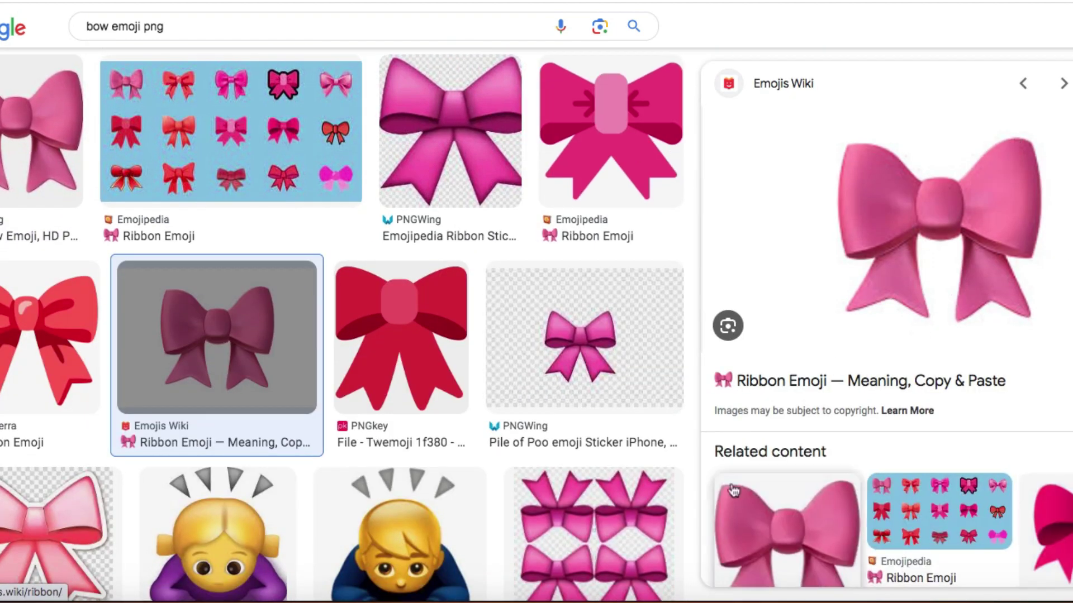
pyautogui.click(771, 503)
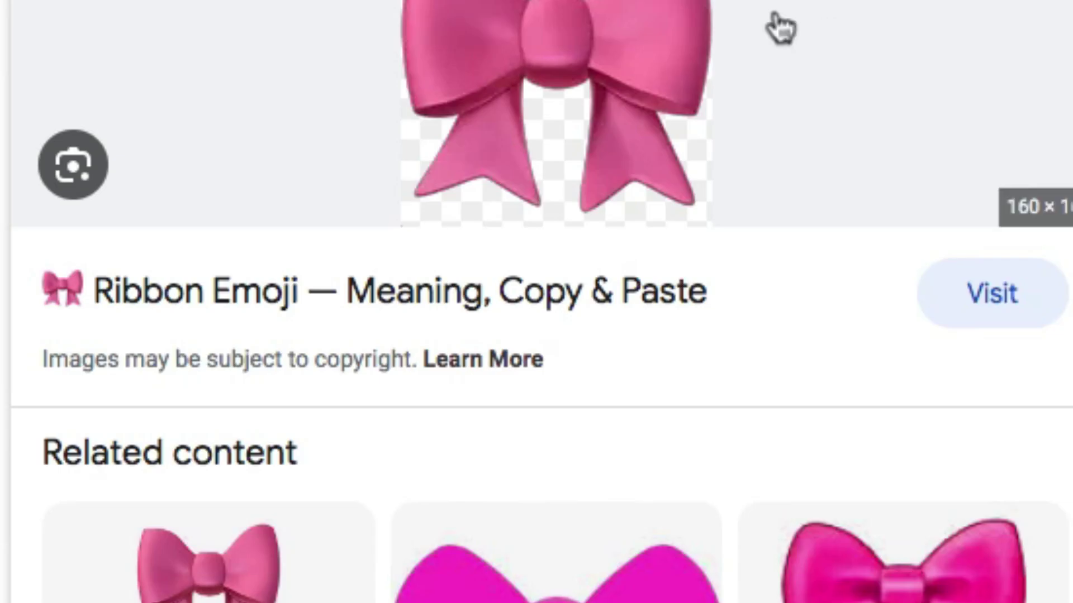
pyautogui.rightClick(570, 84)
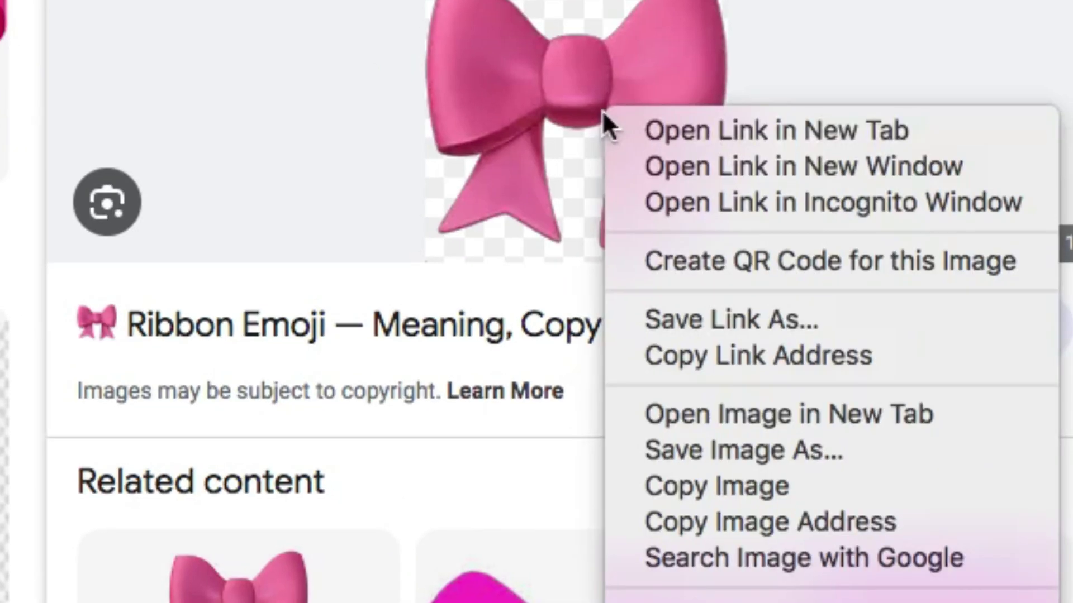
# Copy the pink bow, paste it into Photopea as Layer 2, and move it to mid-canvas.
pyautogui.click(677, 457)
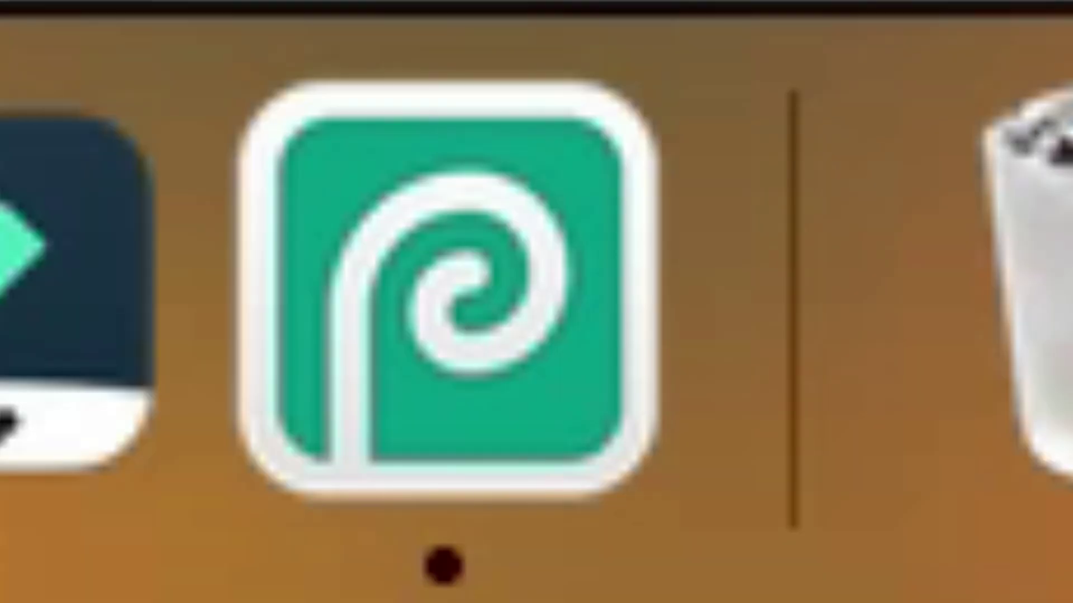
pyautogui.click(587, 359)
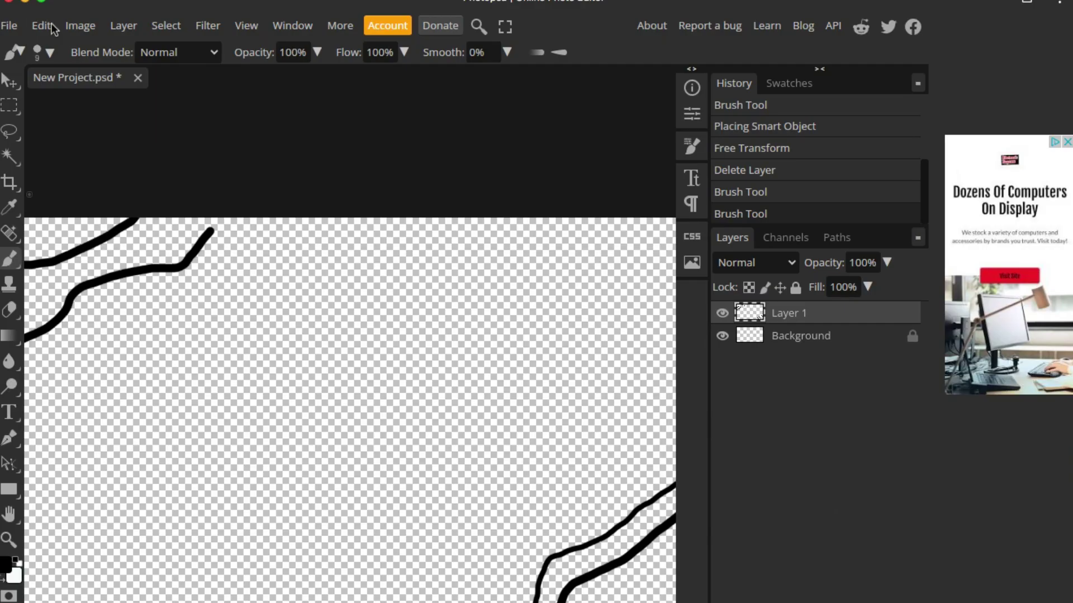
pyautogui.click(43, 24)
pyautogui.click(132, 245)
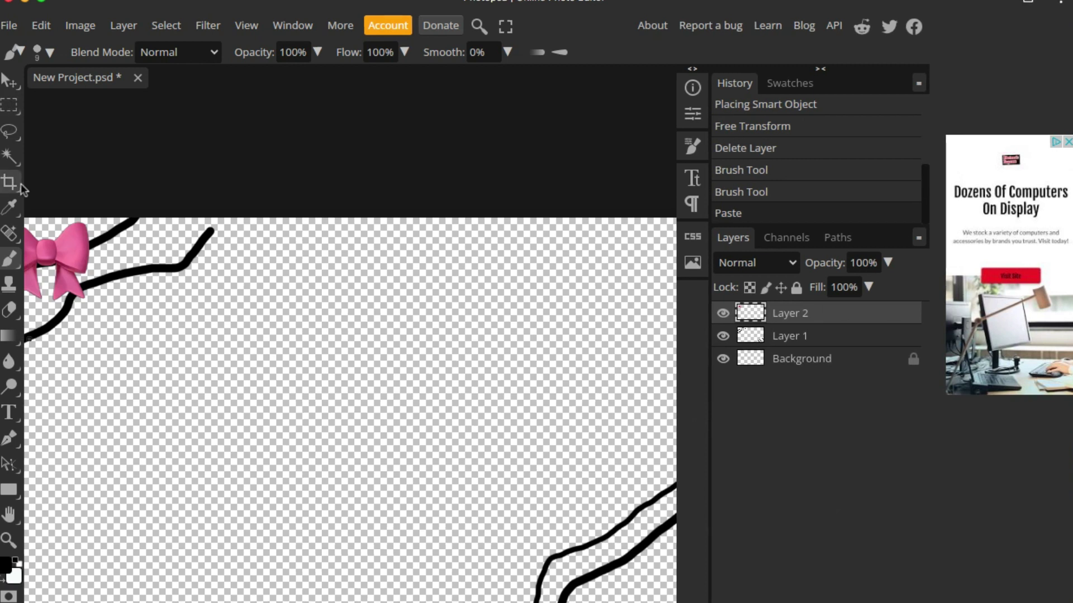
pyautogui.click(12, 83)
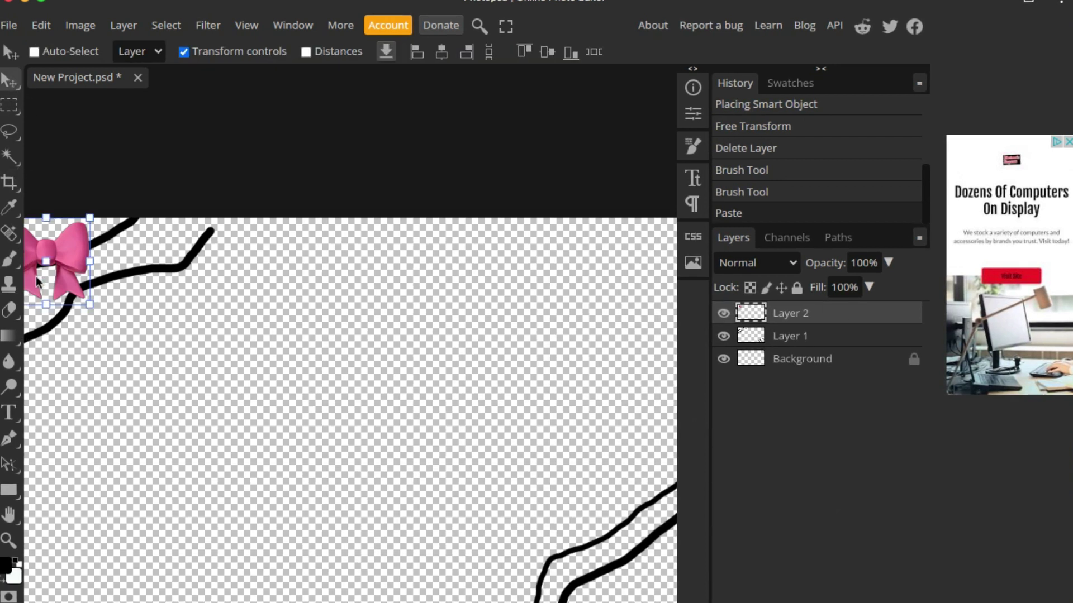
pyautogui.moveTo(73, 286); pyautogui.dragTo(337, 454)
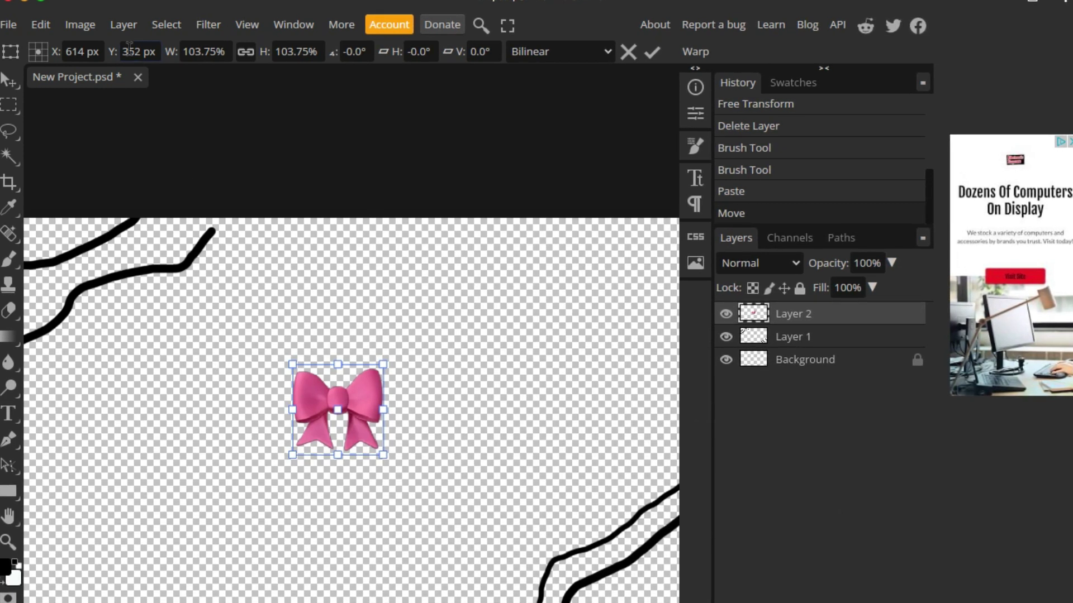
pyautogui.click(123, 26)
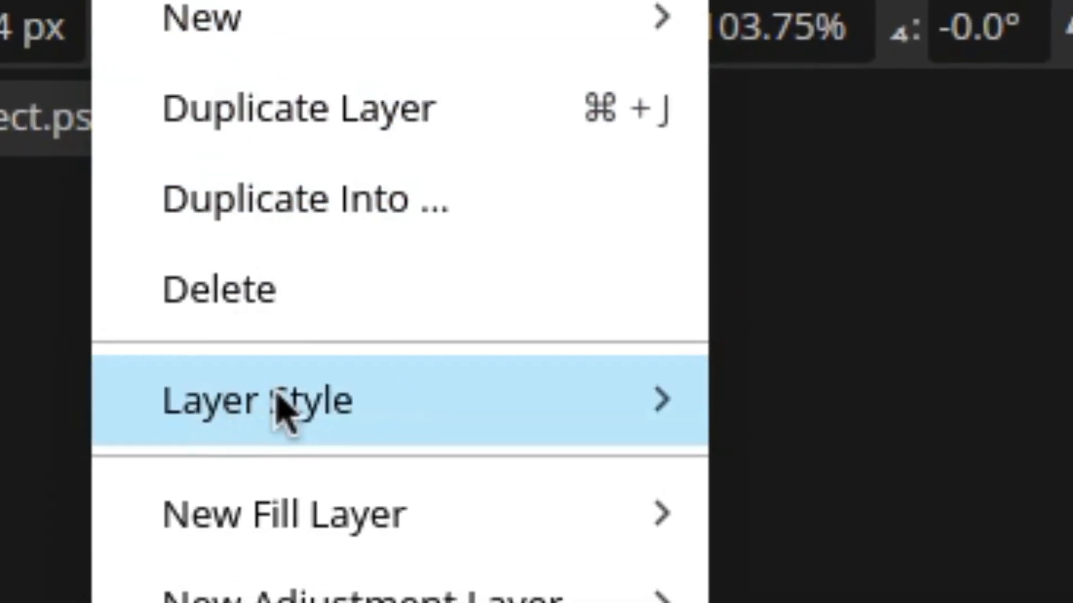
# Set Bevel and Emboss to the Emboss style with 62% depth and 3 px size.
pyautogui.moveTo(469, 452)
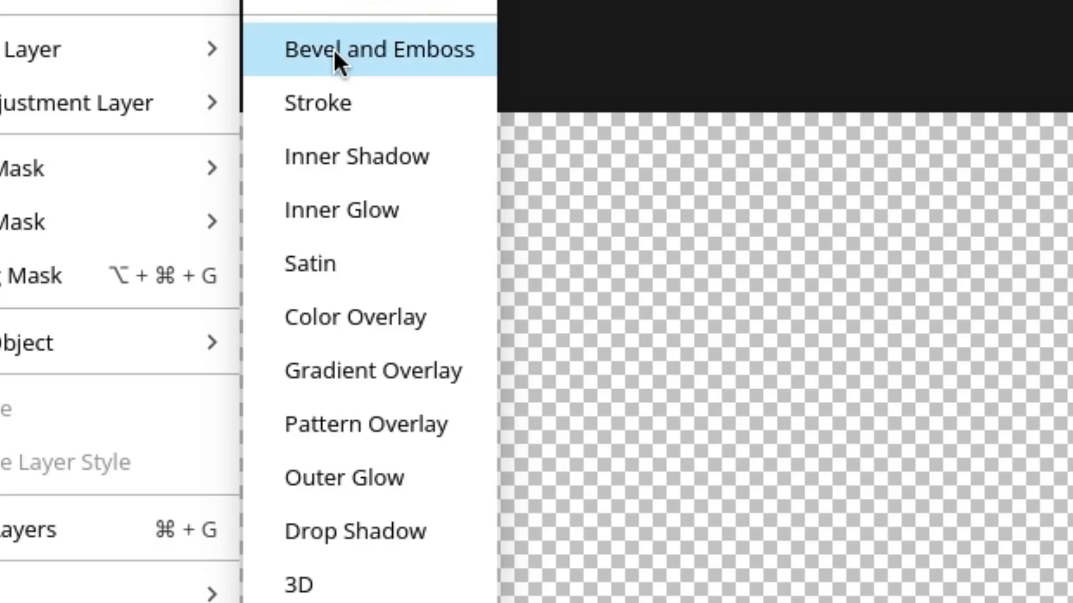
pyautogui.click(333, 48)
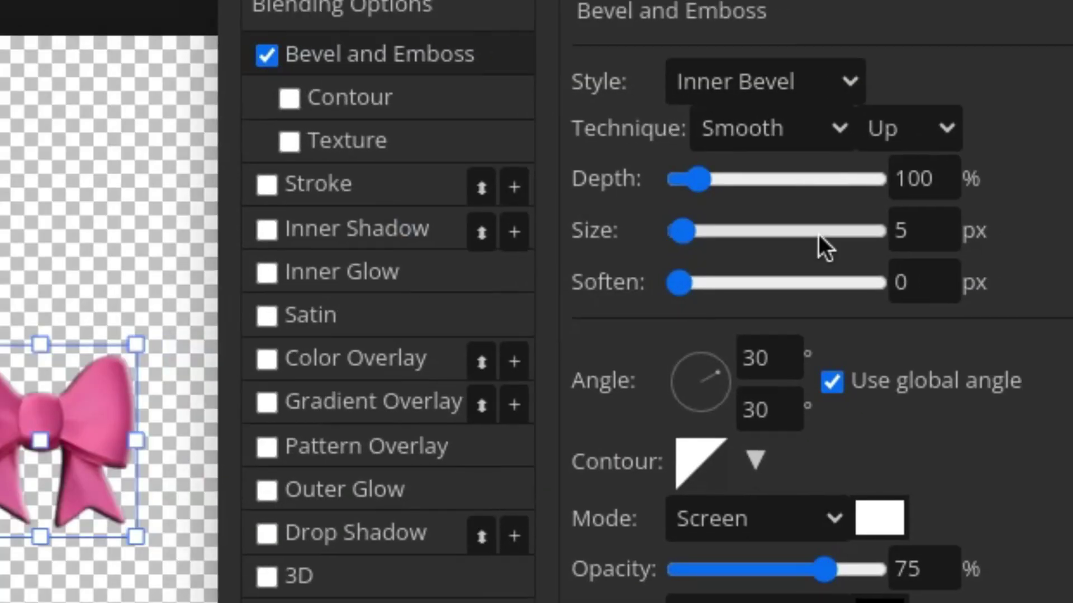
pyautogui.click(770, 86)
pyautogui.click(770, 120)
pyautogui.moveTo(698, 178); pyautogui.dragTo(695, 185)
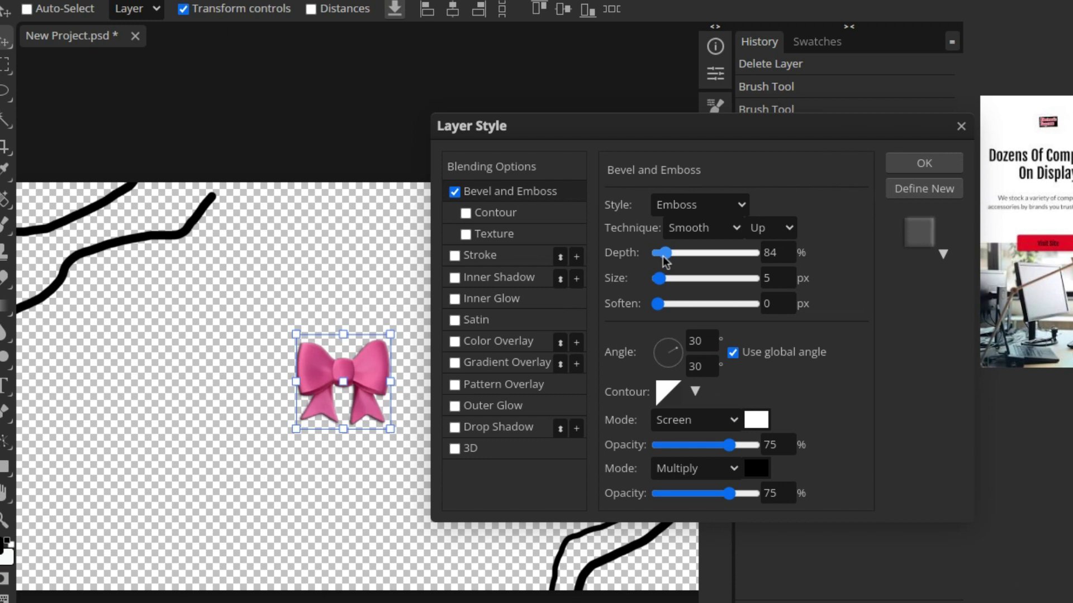
pyautogui.moveTo(665, 261); pyautogui.dragTo(665, 262)
pyautogui.click(768, 277)
pyautogui.write('3')
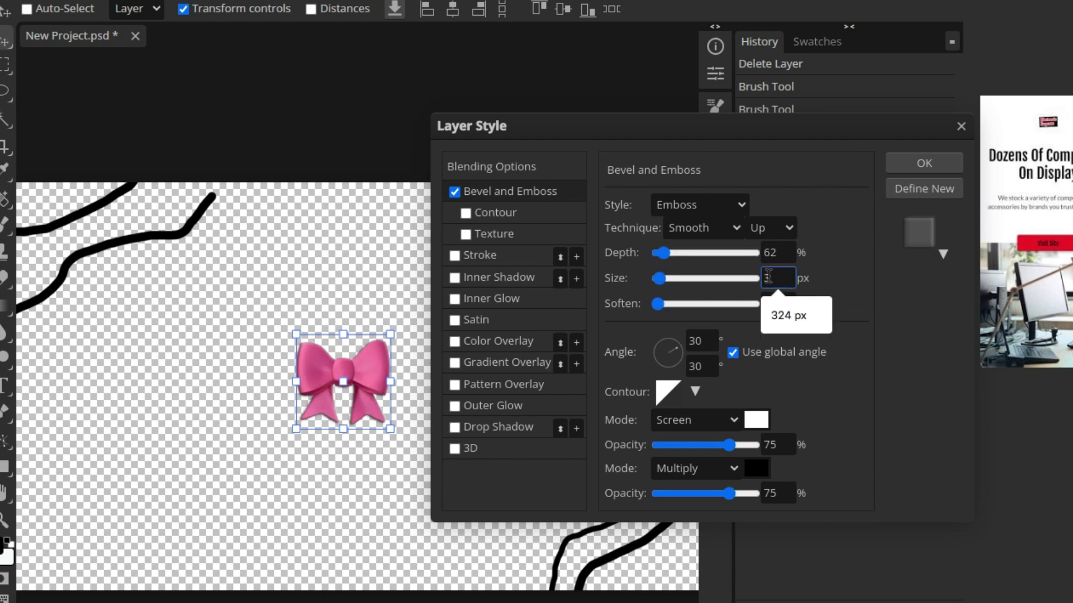
pyautogui.click(843, 313)
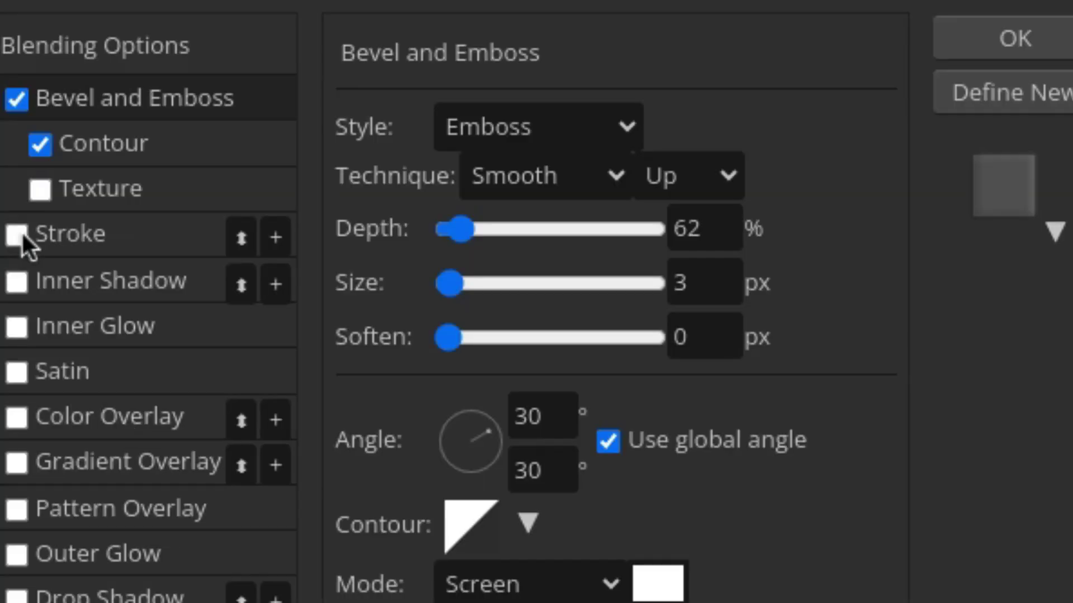
# Turn on Stroke, Inner Glow and Gradient Overlay effects for the bow.
pyautogui.click(455, 255)
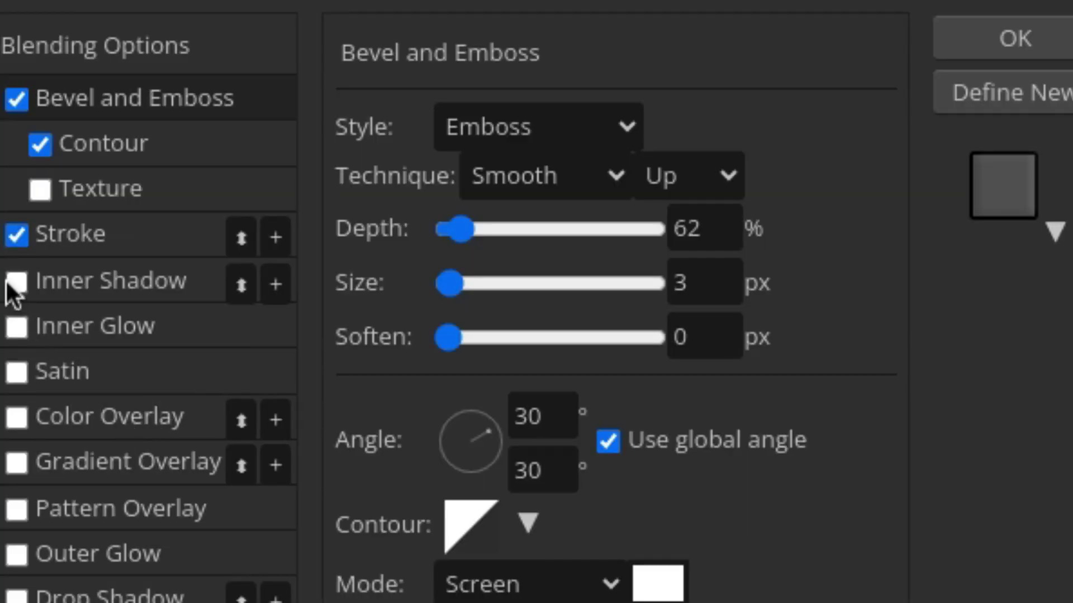
pyautogui.click(15, 326)
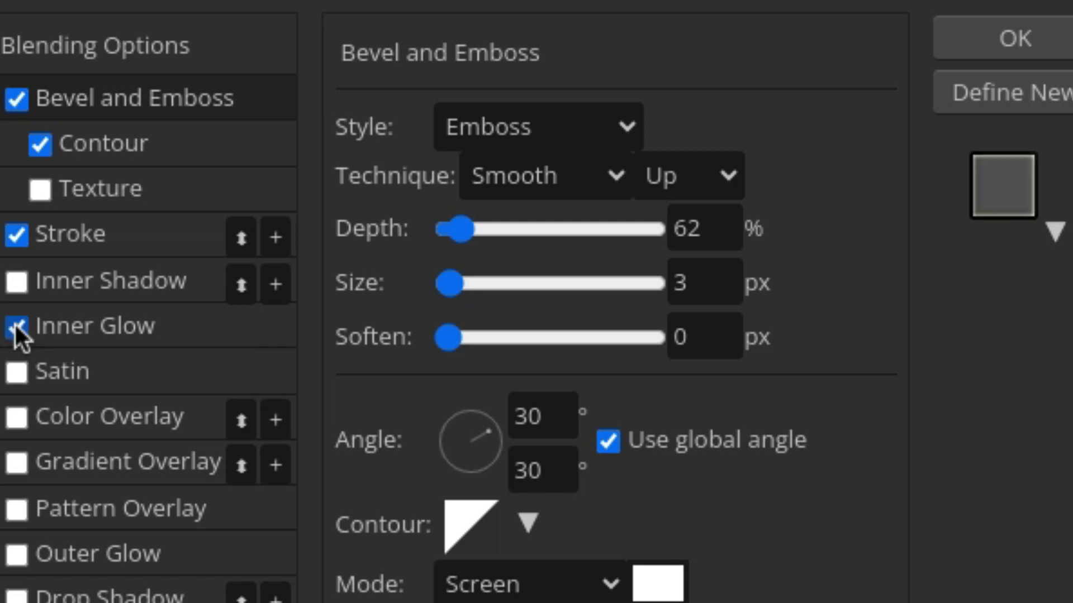
pyautogui.click(17, 454)
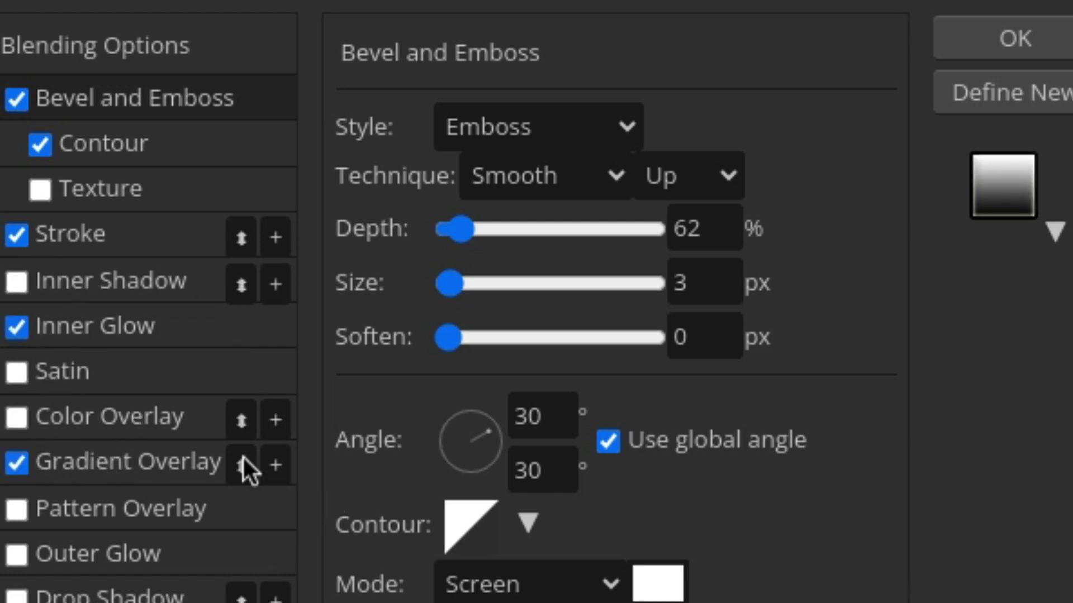
pyautogui.click(71, 461)
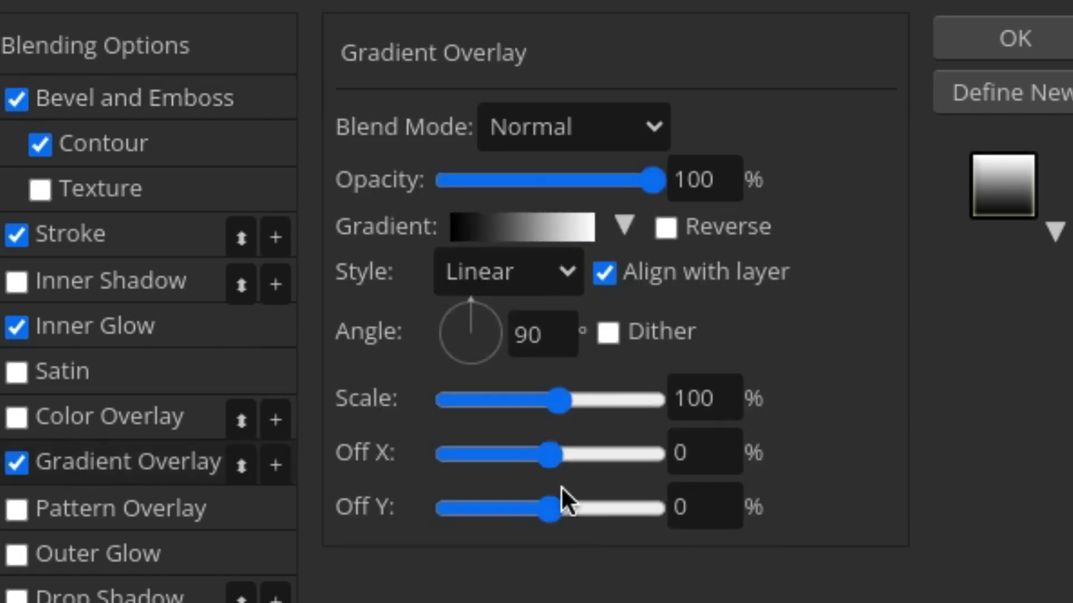
# Change the gradient's black start stop to a pale pink.
pyautogui.click(487, 228)
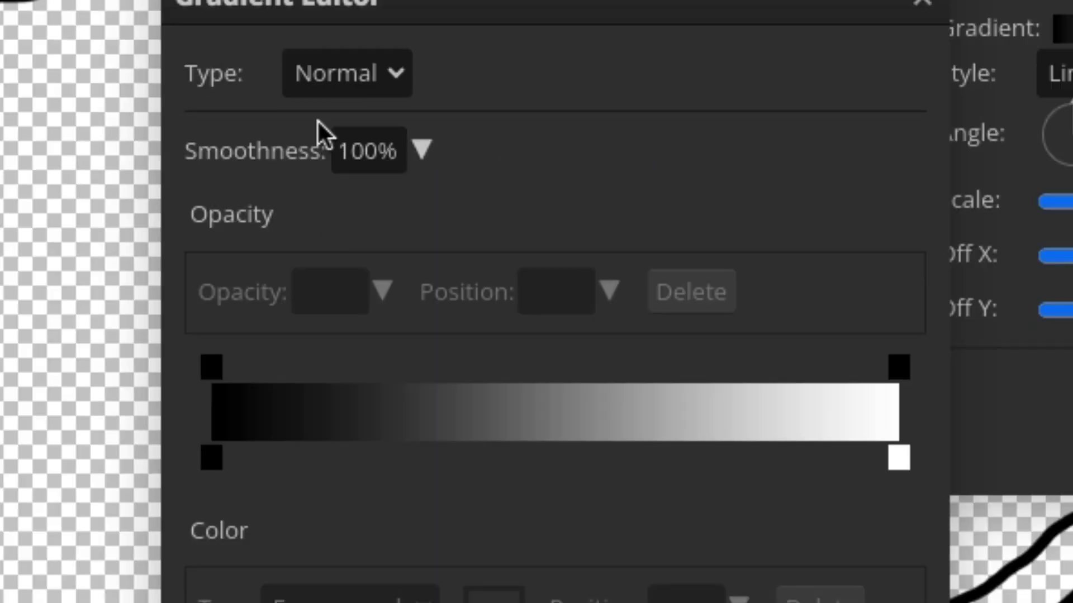
pyautogui.moveTo(330, 8); pyautogui.dragTo(1072, 8)
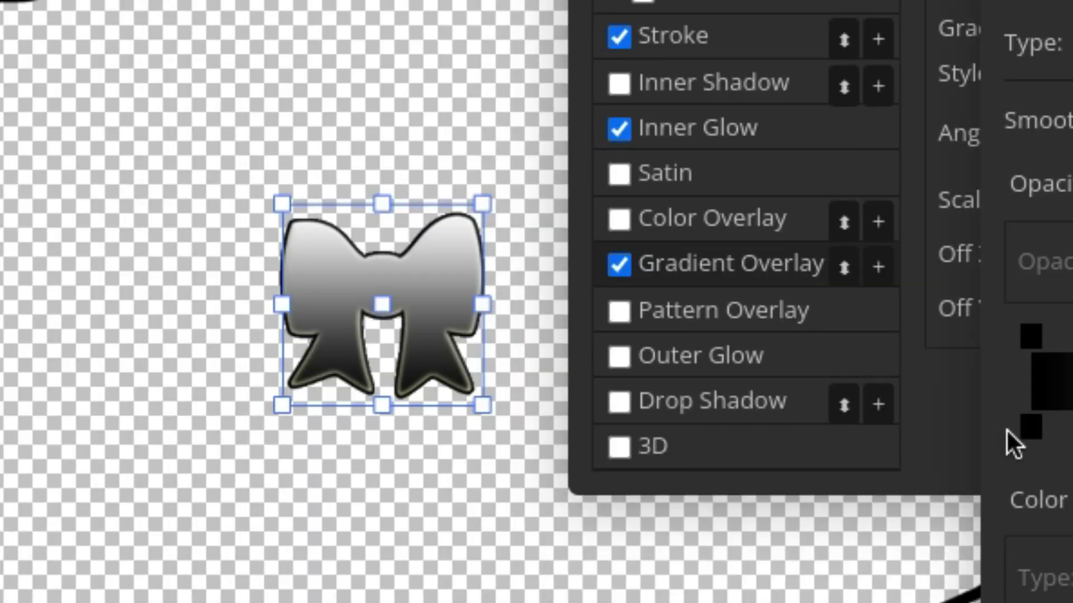
pyautogui.click(1031, 428)
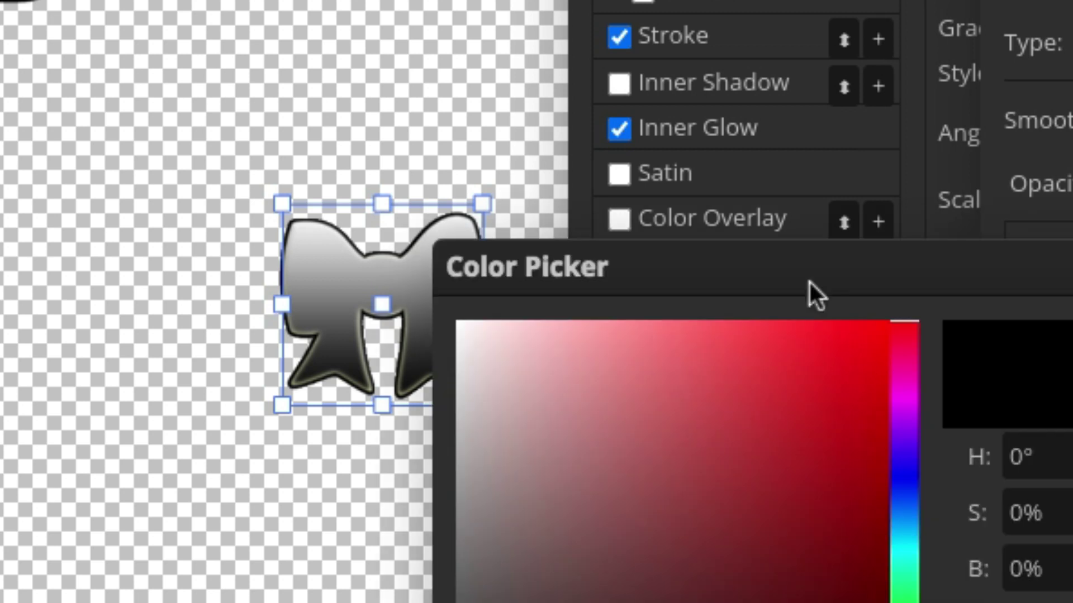
pyautogui.moveTo(802, 279); pyautogui.dragTo(843, 31)
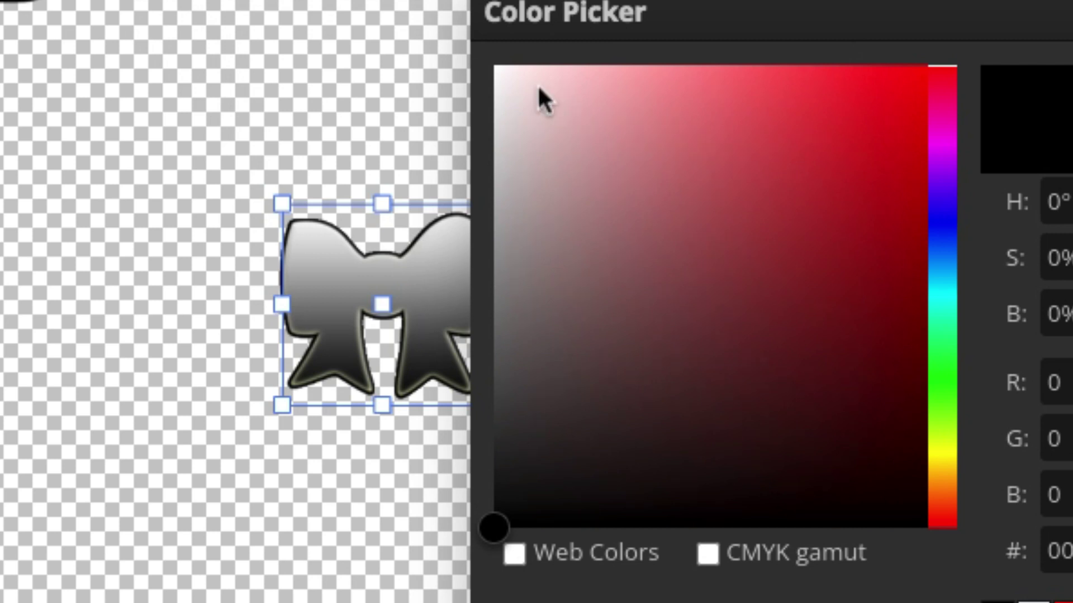
pyautogui.moveTo(536, 84); pyautogui.dragTo(562, 92)
pyautogui.click(936, 81)
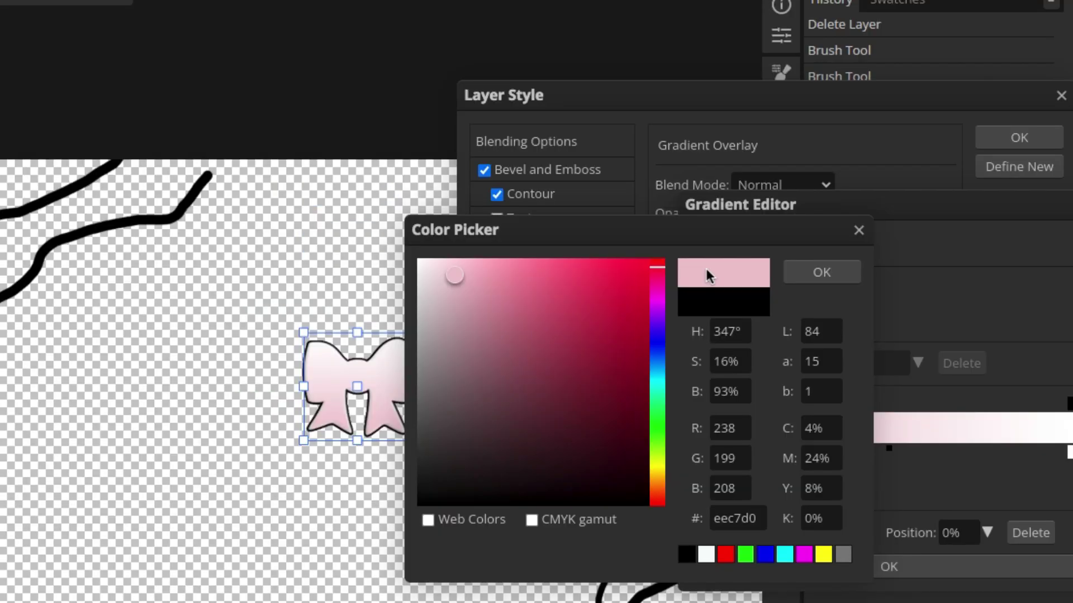
pyautogui.click(825, 271)
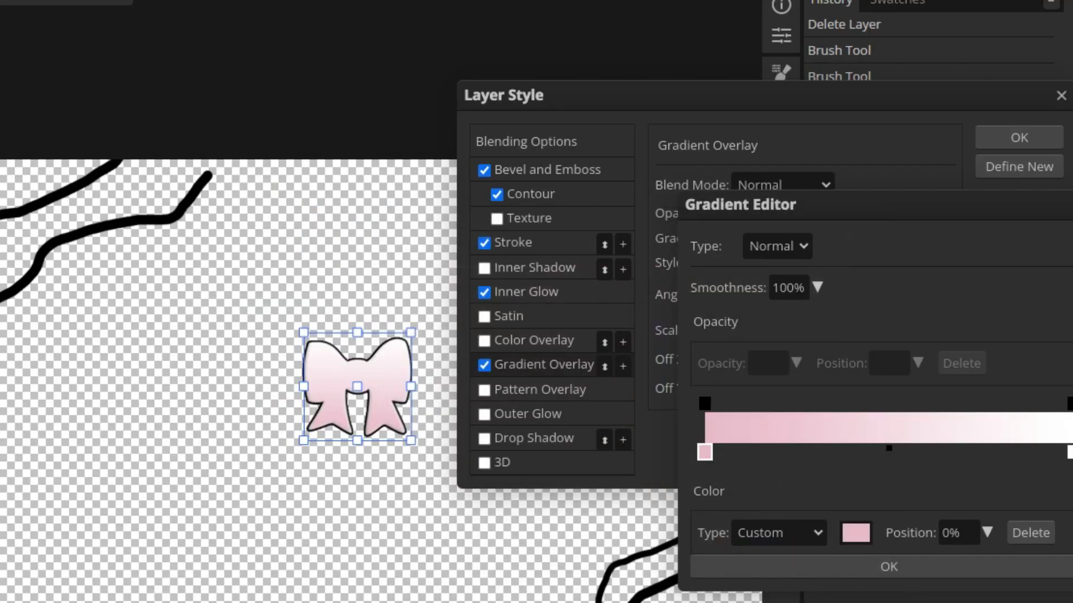
# Change the gradient's white end stop to a soft cream (f1ece1).
pyautogui.click(1067, 454)
pyautogui.click(855, 532)
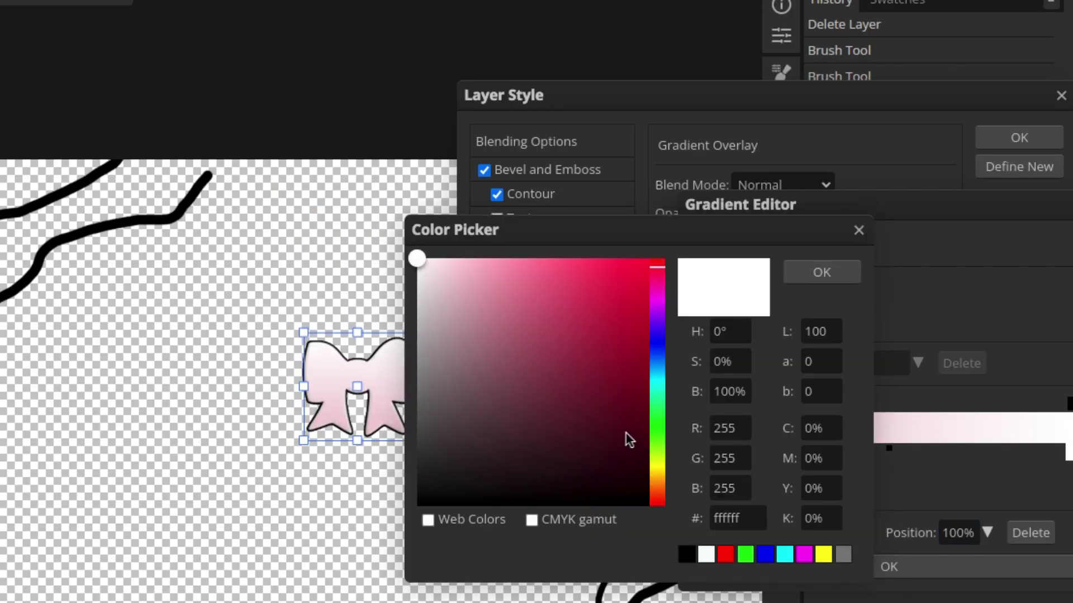
pyautogui.click(662, 483)
pyautogui.click(447, 272)
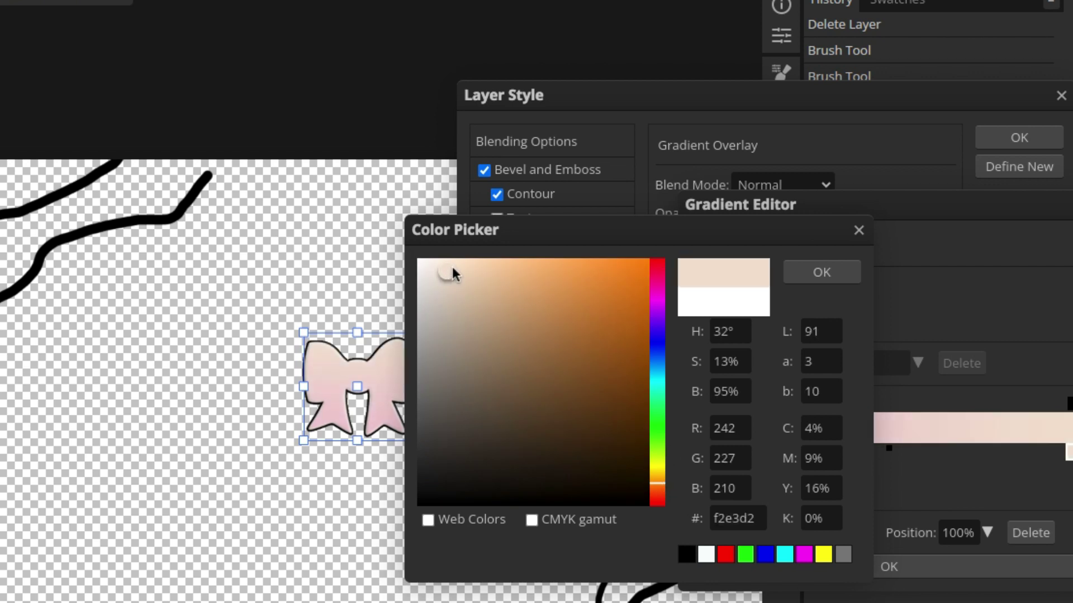
pyautogui.click(658, 477)
pyautogui.click(432, 273)
pyautogui.moveTo(433, 280); pyautogui.dragTo(436, 270)
pyautogui.click(805, 272)
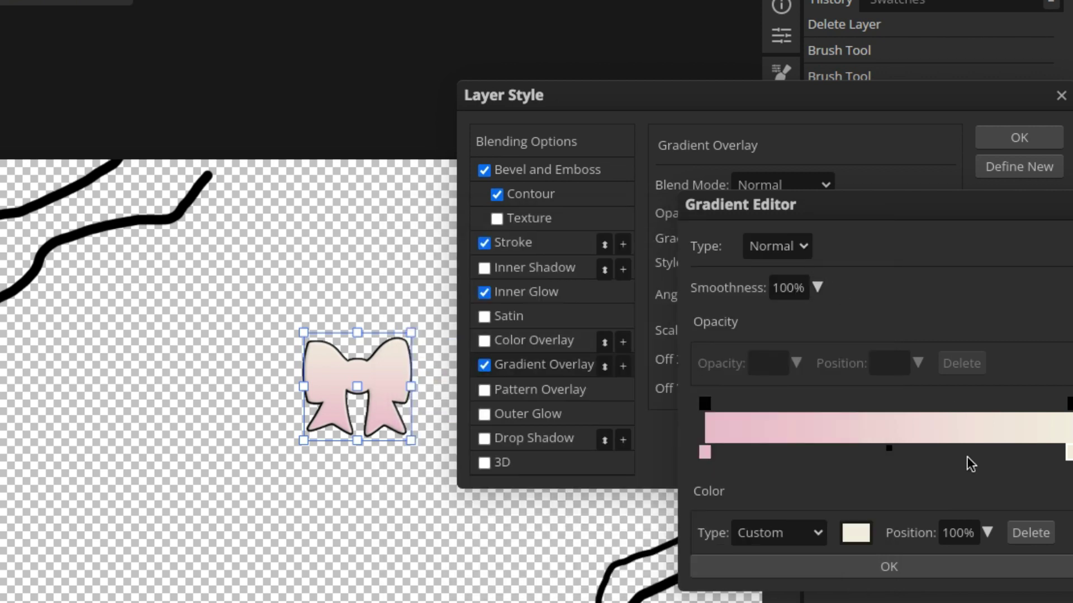
# Accept the pink-to-cream gradient and set the bow's stroke colour to white.
pyautogui.click(957, 575)
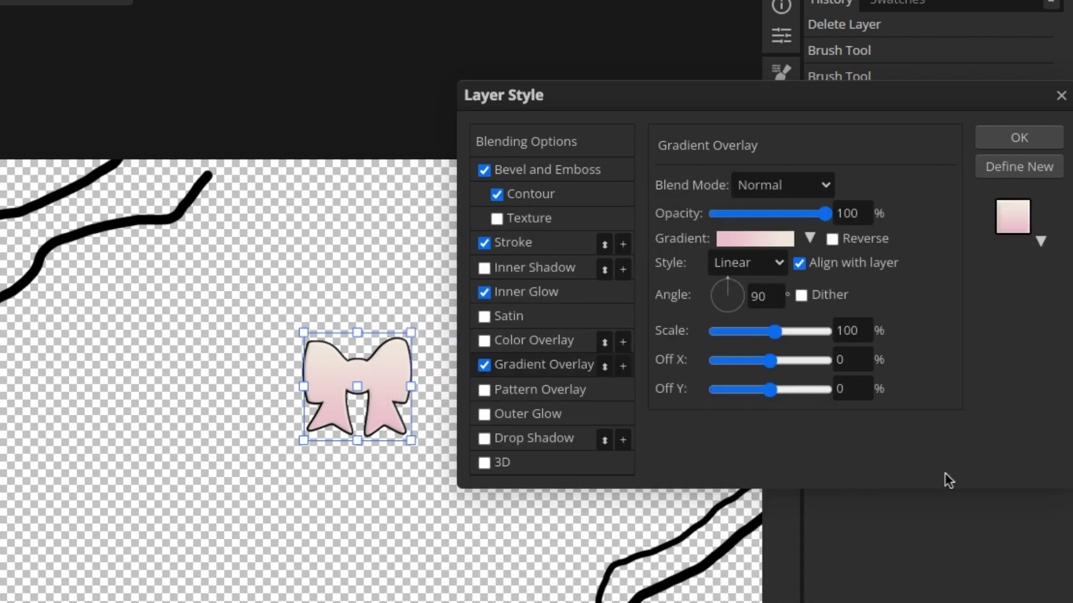
pyautogui.click(513, 242)
pyautogui.click(673, 339)
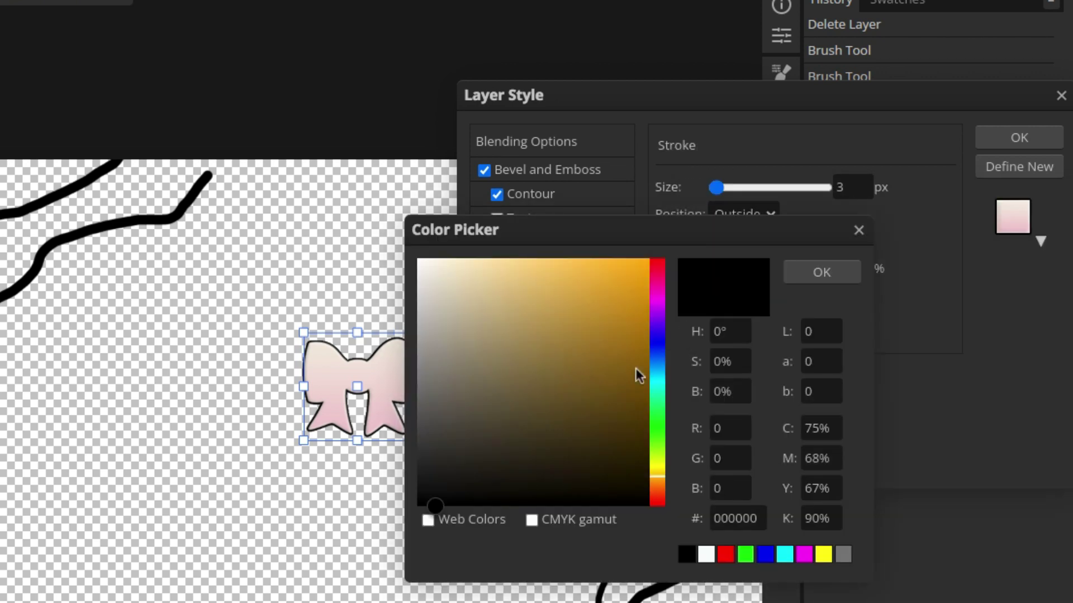
pyautogui.click(659, 268)
pyautogui.click(444, 272)
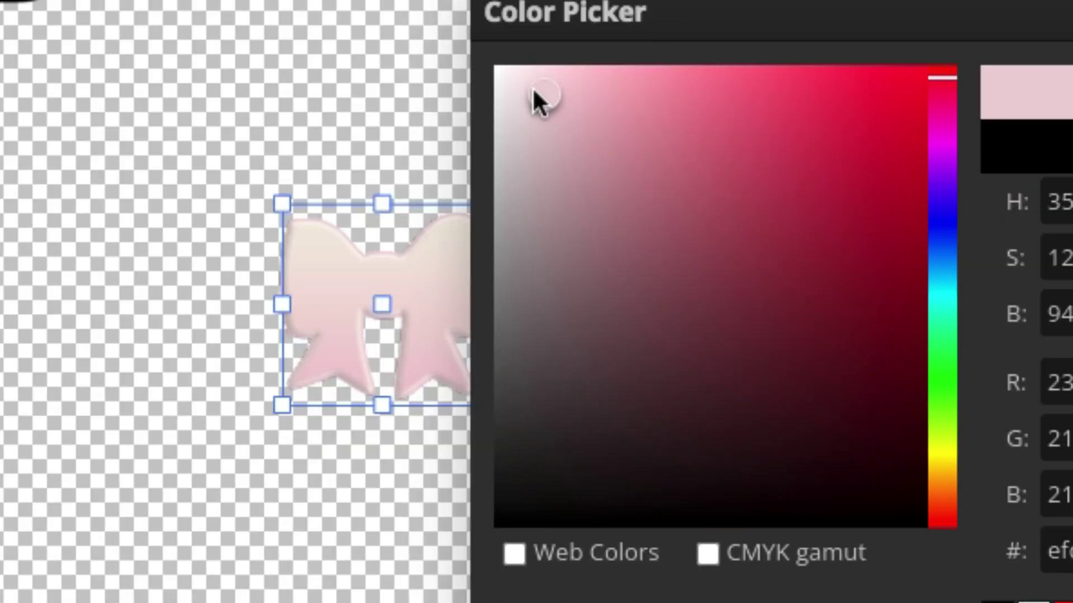
pyautogui.click(532, 89)
pyautogui.moveTo(531, 85); pyautogui.dragTo(517, 78)
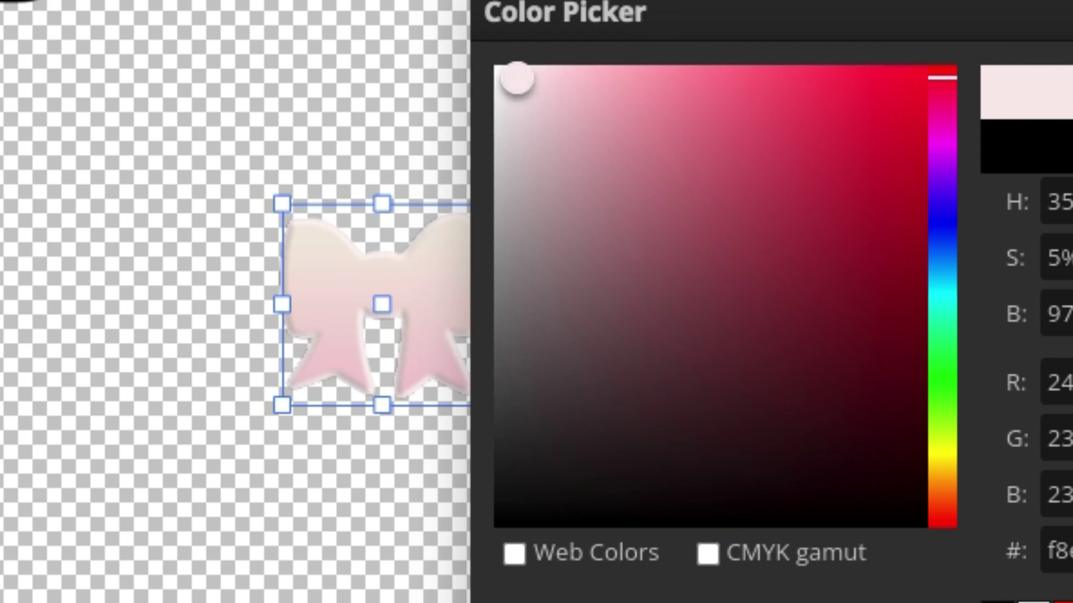
pyautogui.press('Return')
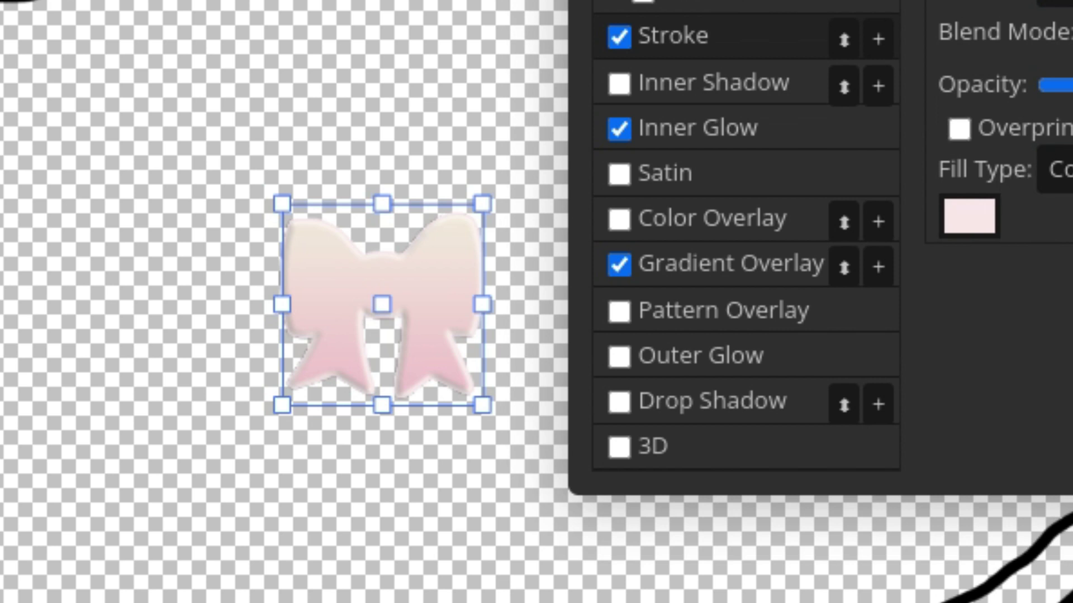
pyautogui.click(966, 222)
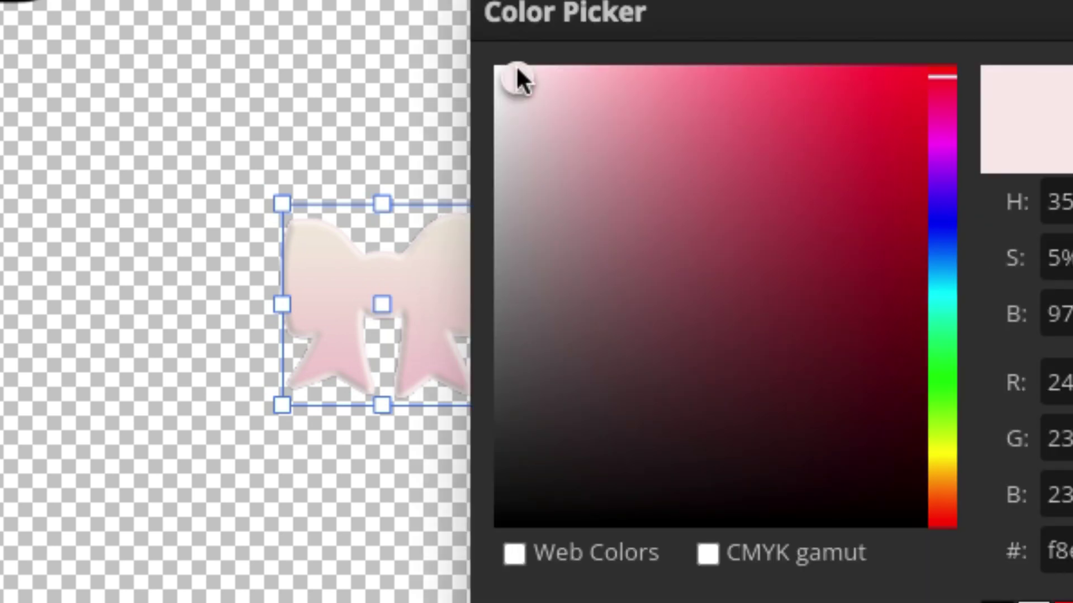
pyautogui.moveTo(517, 69); pyautogui.dragTo(494, 66)
pyautogui.press('Return')
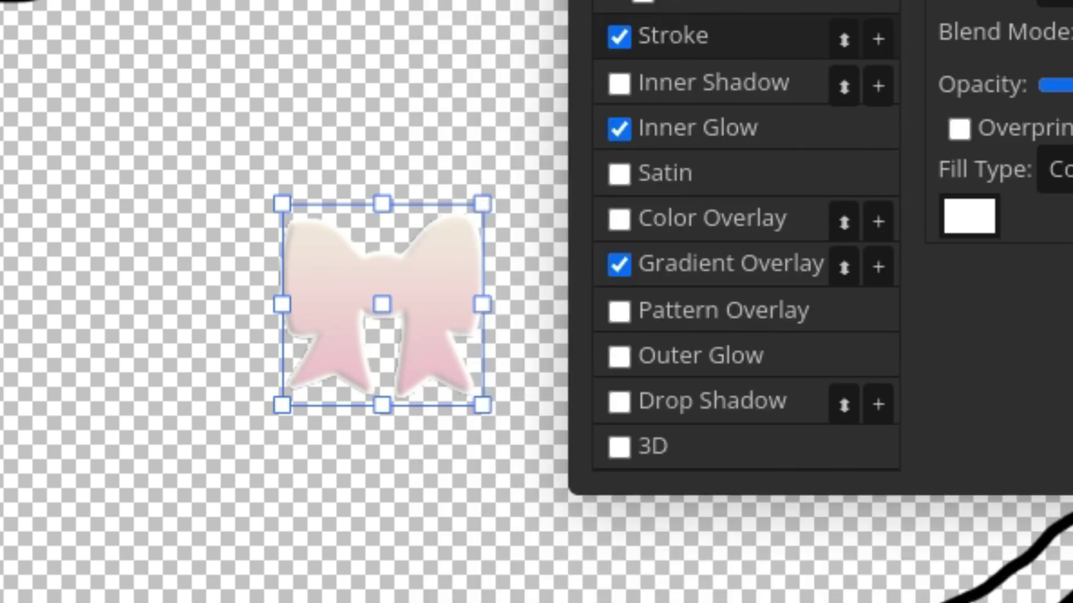
# Add Outer Glow and Drop Shadow effects to the bow.
pyautogui.click(619, 357)
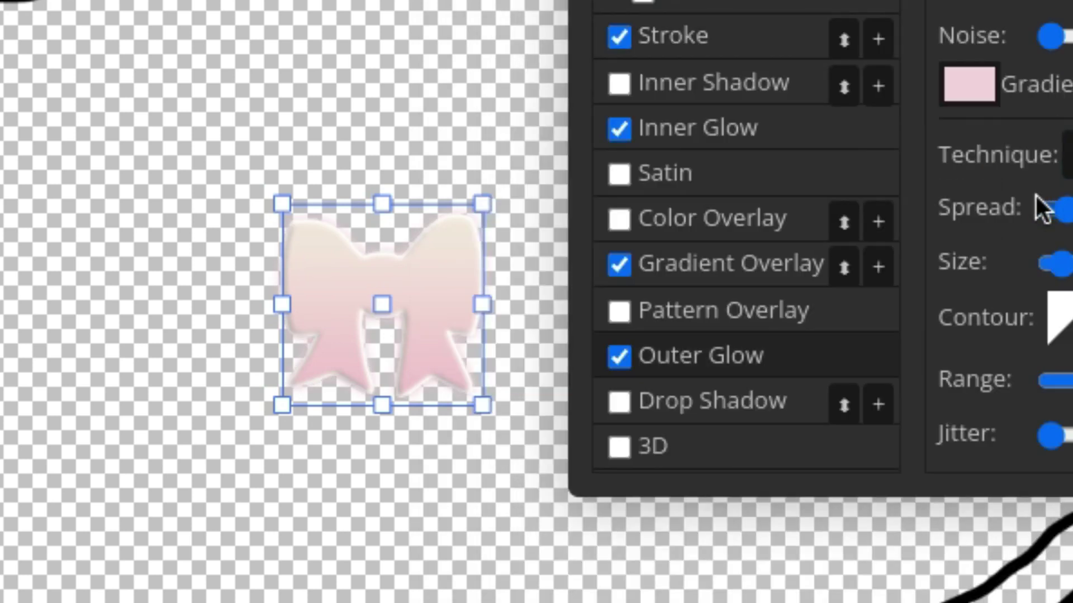
pyautogui.click(655, 398)
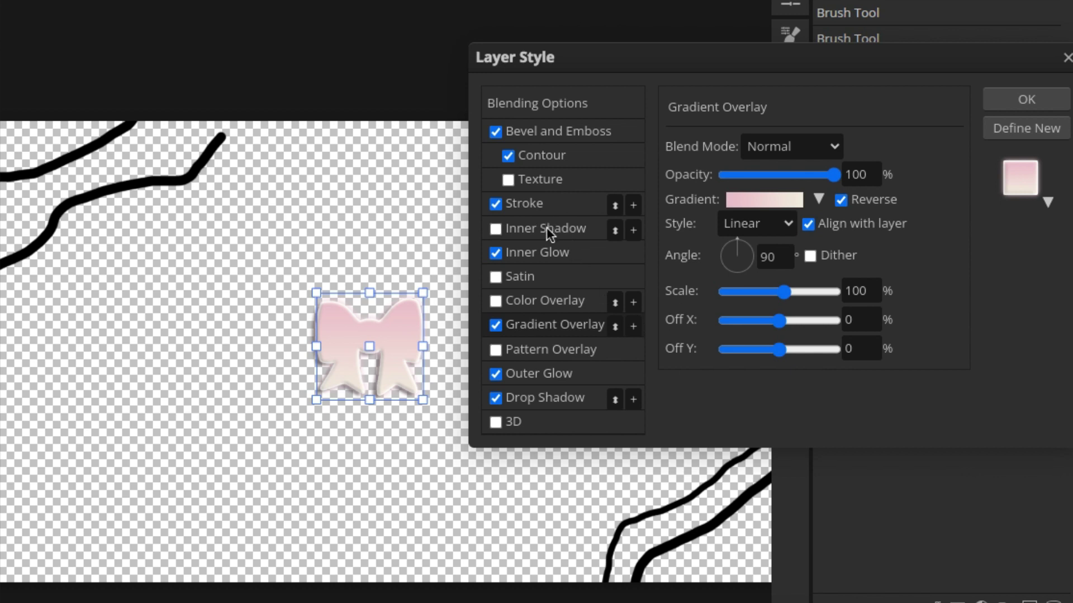
pyautogui.click(538, 253)
pyautogui.moveTo(620, 67); pyautogui.dragTo(639, 99)
# Give Layer 1's wavy lines Bevel and Emboss, a Stroke outline and the pastel Gradient Overlay.
pyautogui.click(565, 184)
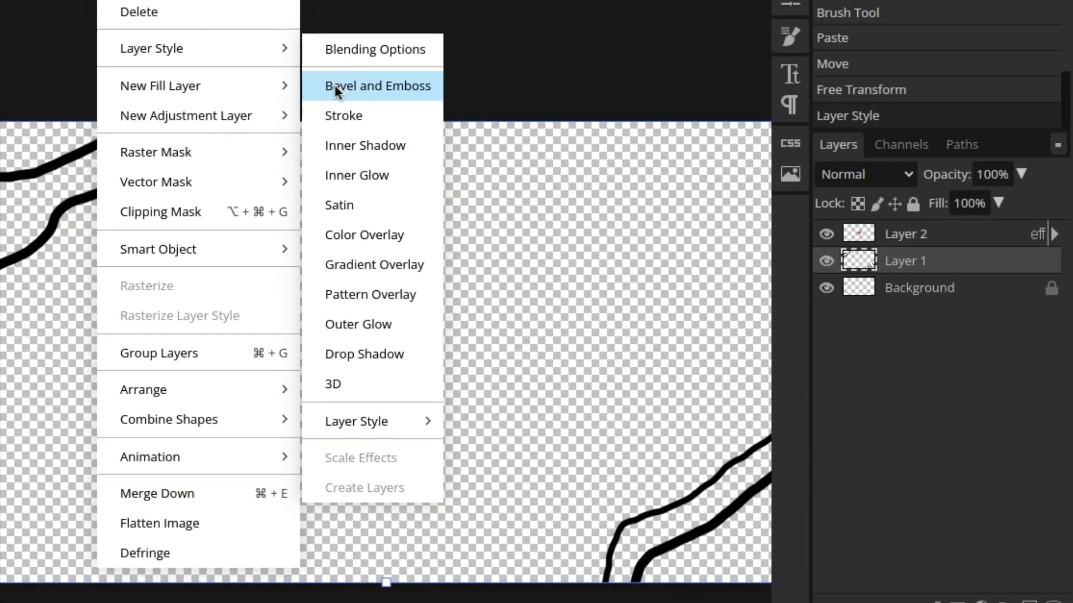
pyautogui.click(334, 85)
pyautogui.click(515, 236)
pyautogui.click(515, 358)
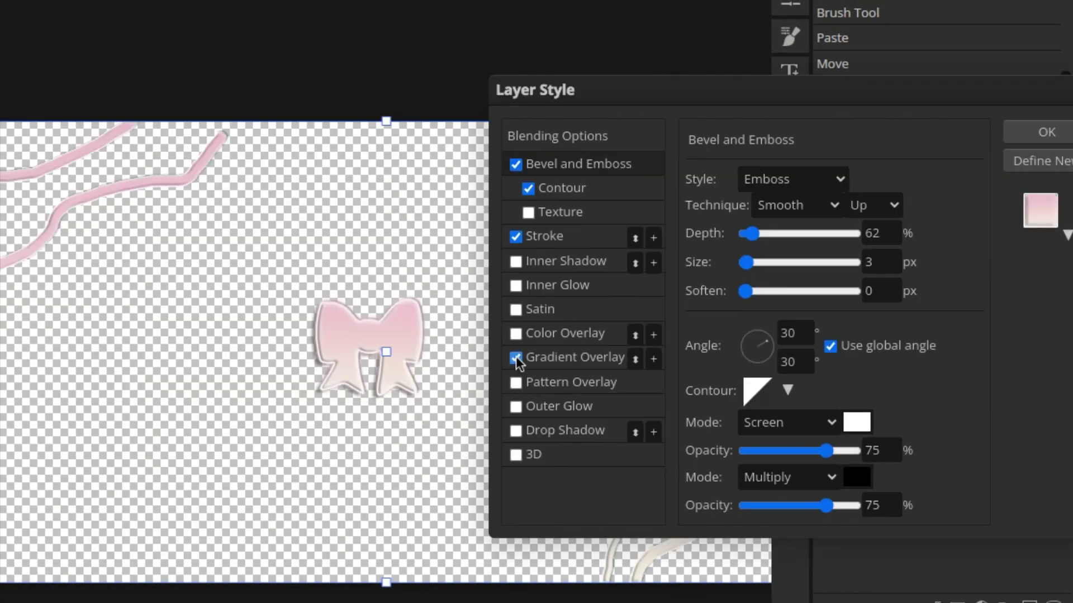
pyautogui.click(515, 358)
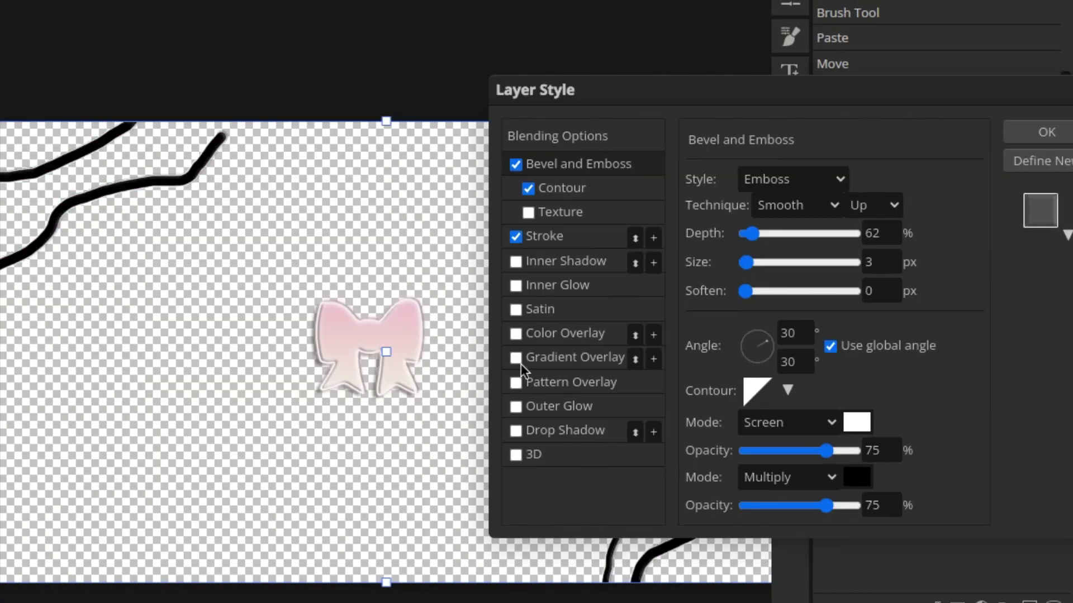
pyautogui.click(516, 358)
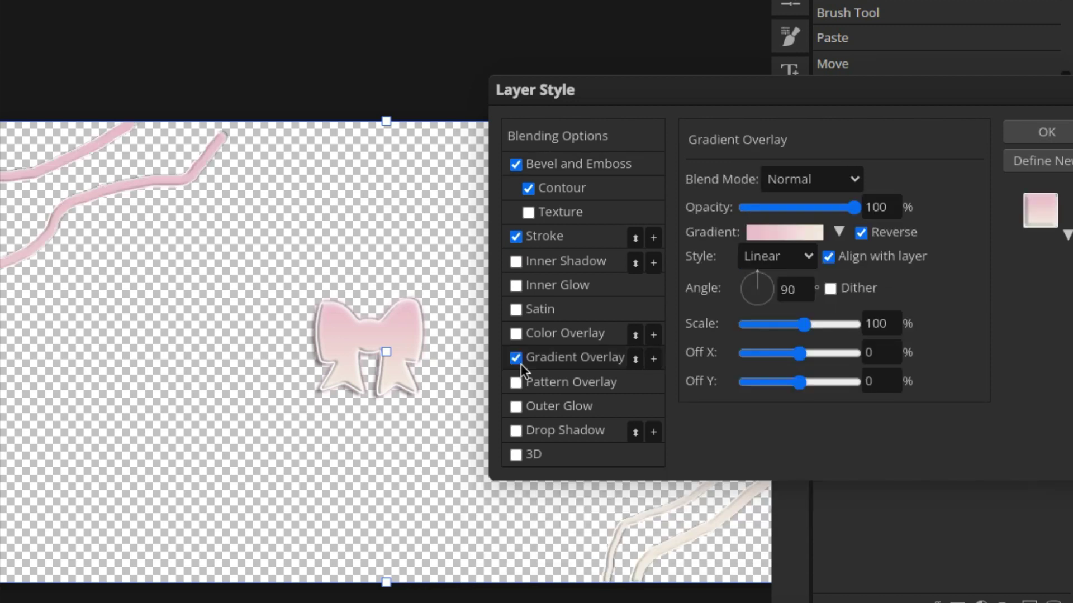
# Add Outer Glow and Drop Shadow to the lines, leaving Inner Glow off.
pyautogui.click(516, 406)
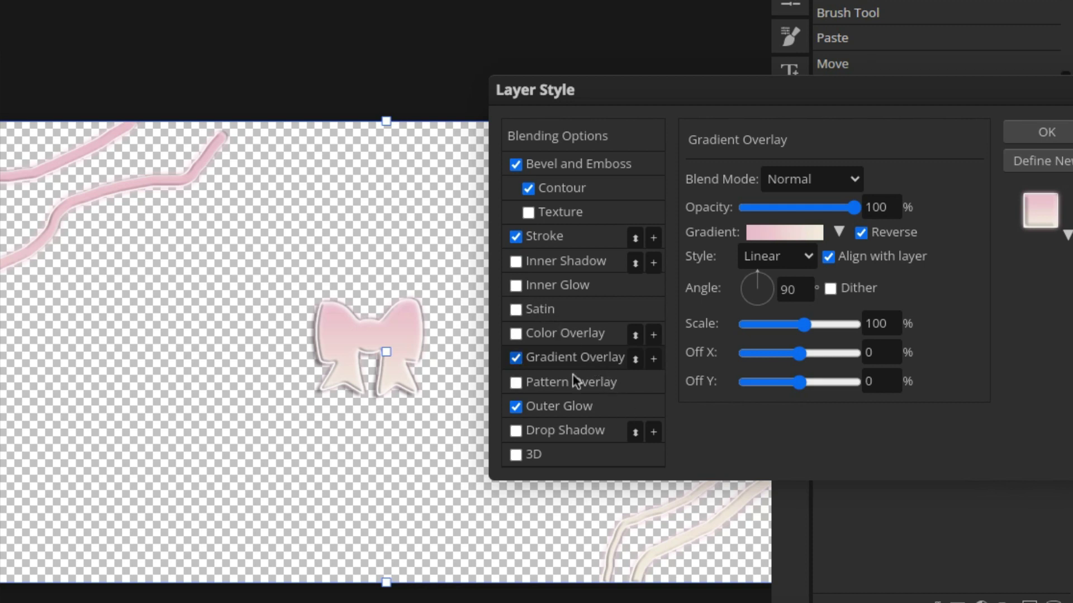
pyautogui.click(515, 286)
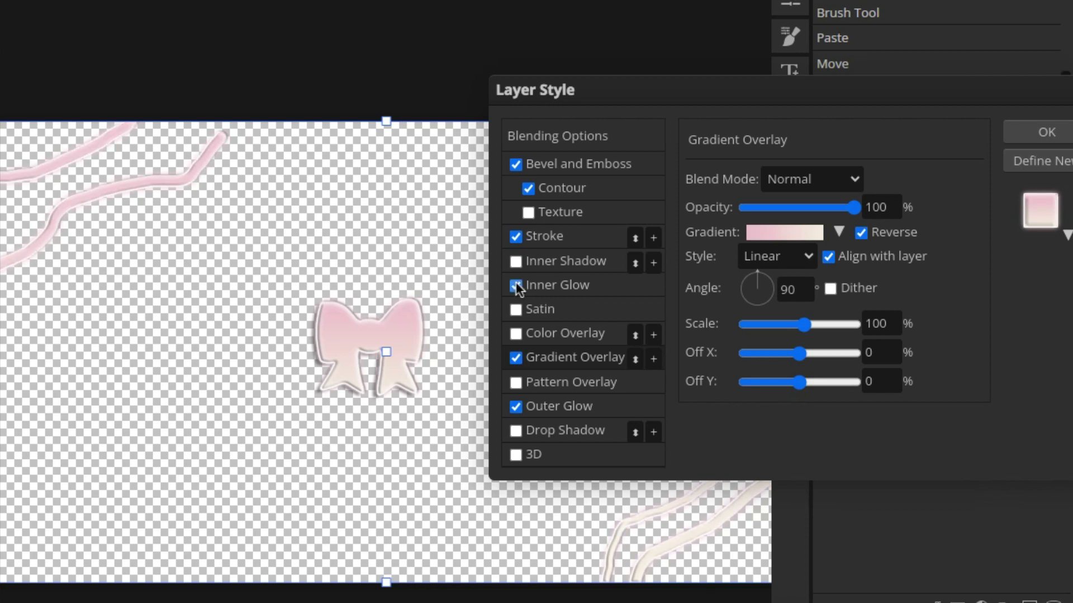
pyautogui.click(516, 286)
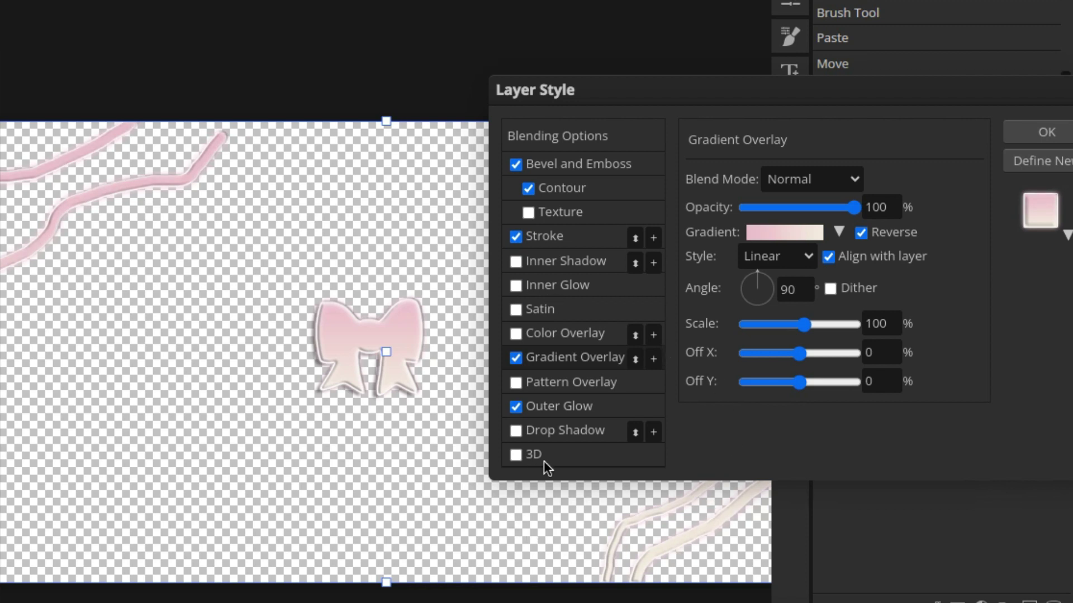
pyautogui.click(517, 432)
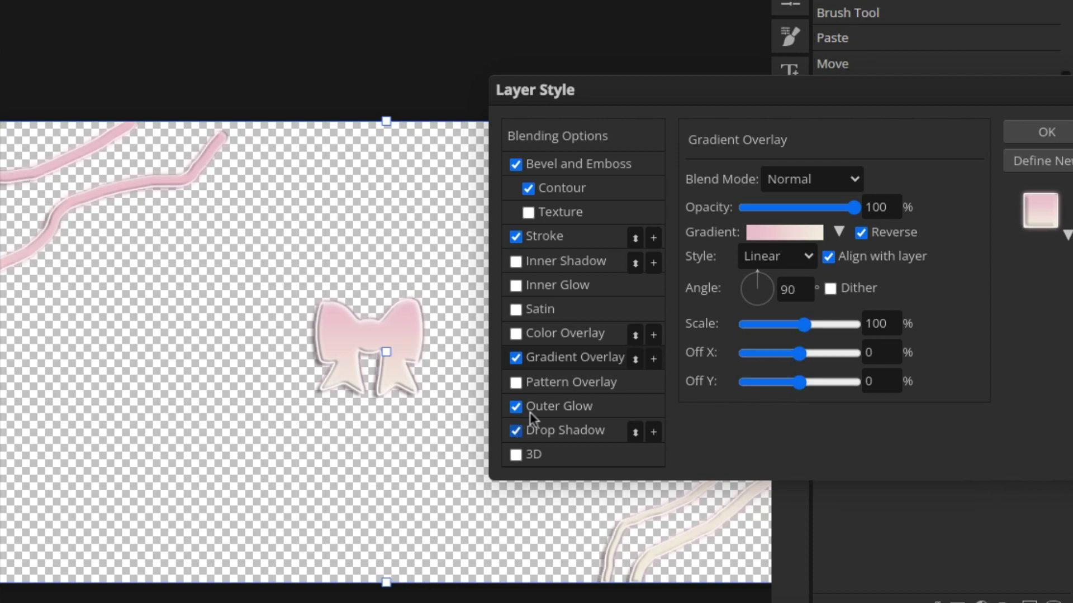
# Compare the Linear, peak, skewed peak, U-shaped and Cove - Deep emboss contours, then choose a second-row preset.
pyautogui.click(570, 190)
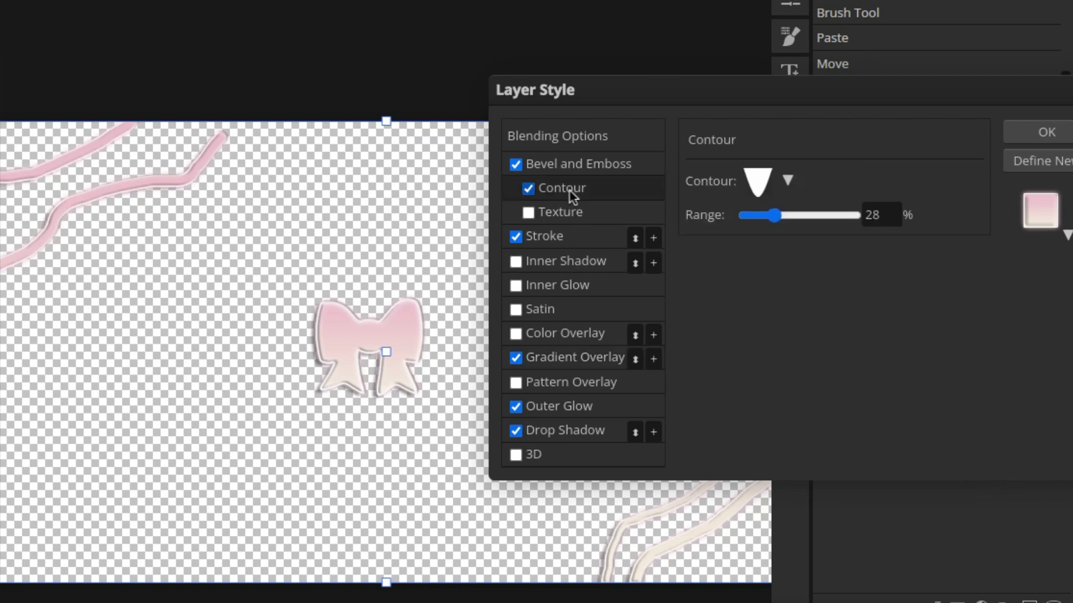
pyautogui.click(788, 180)
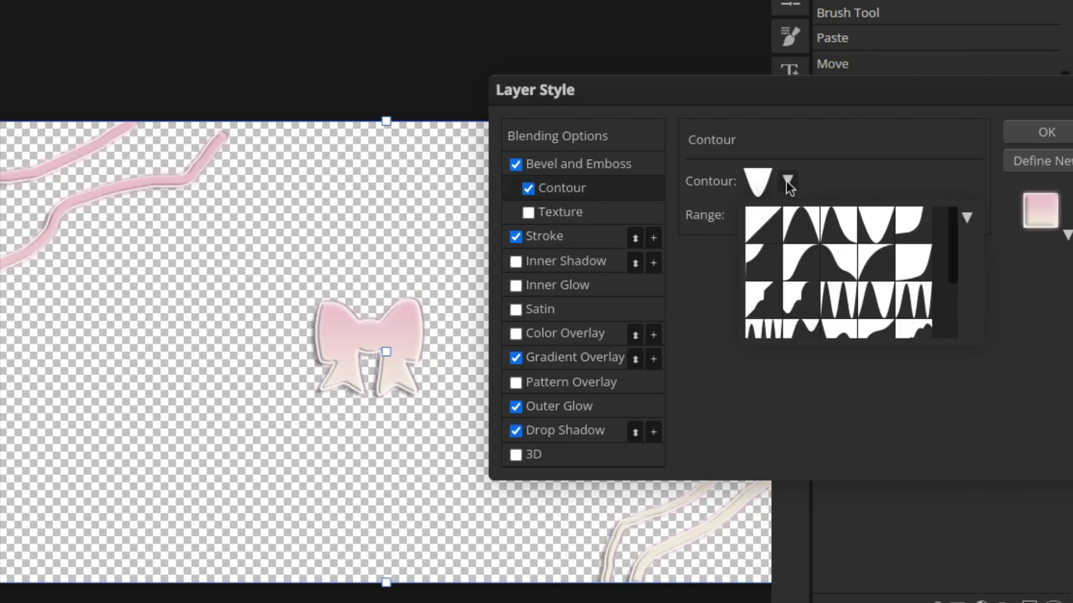
pyautogui.click(757, 230)
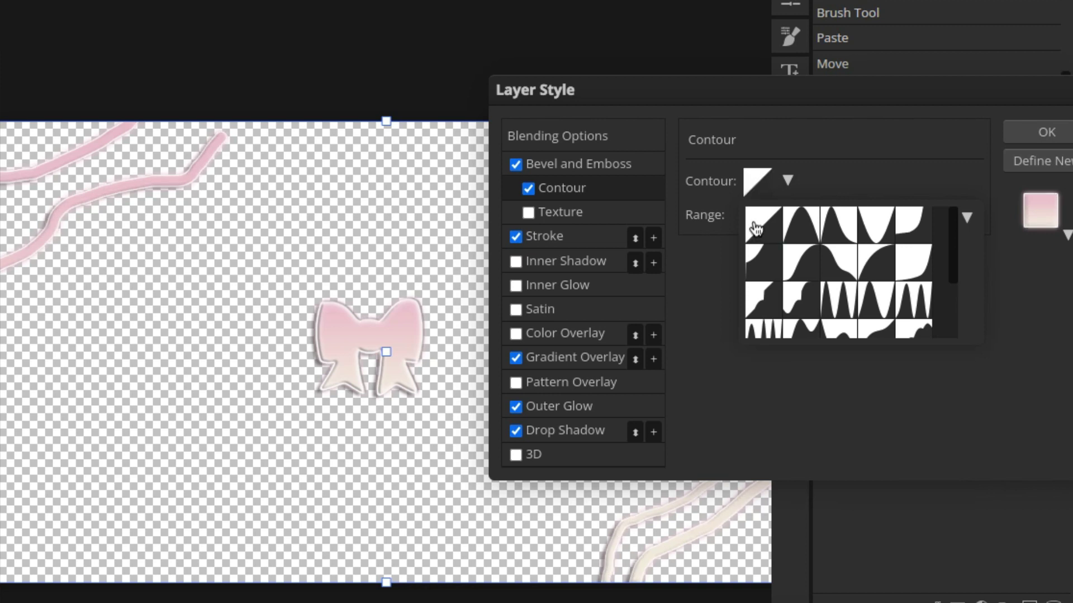
pyautogui.click(797, 227)
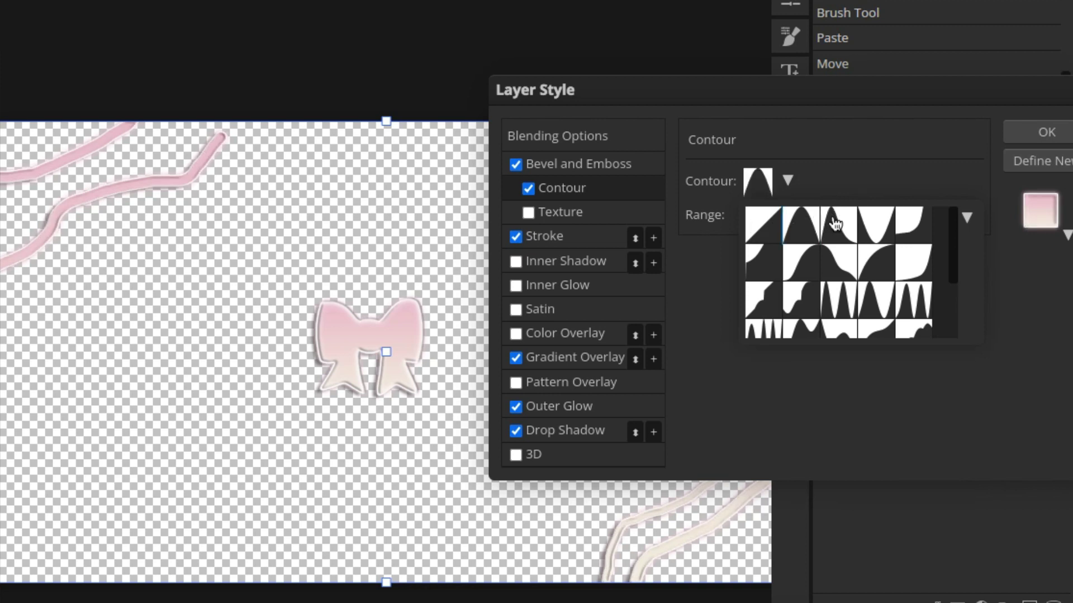
pyautogui.click(849, 223)
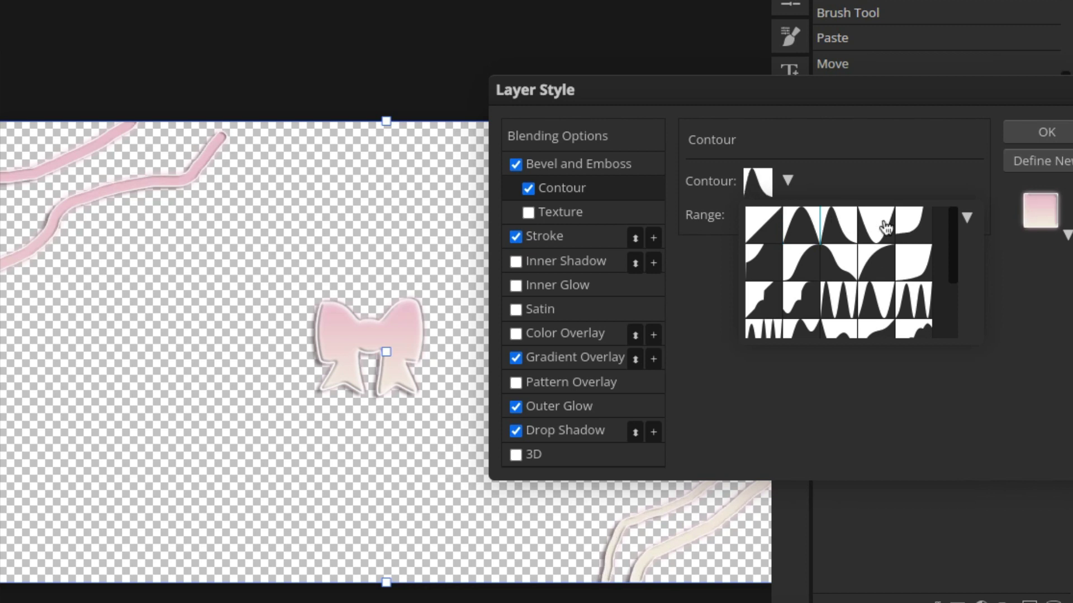
pyautogui.click(889, 227)
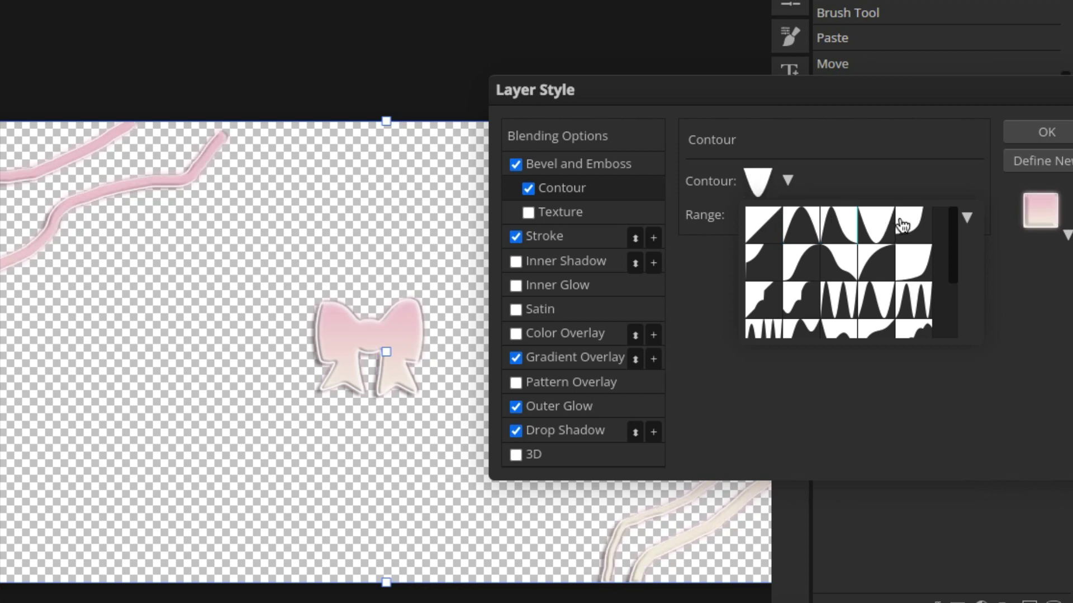
pyautogui.click(901, 227)
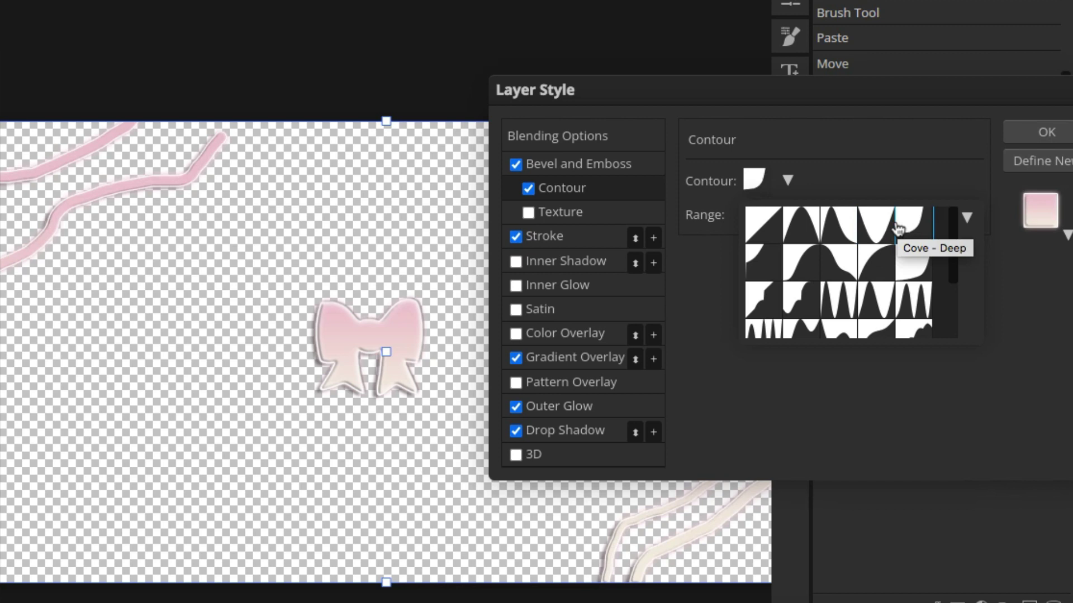
pyautogui.click(901, 260)
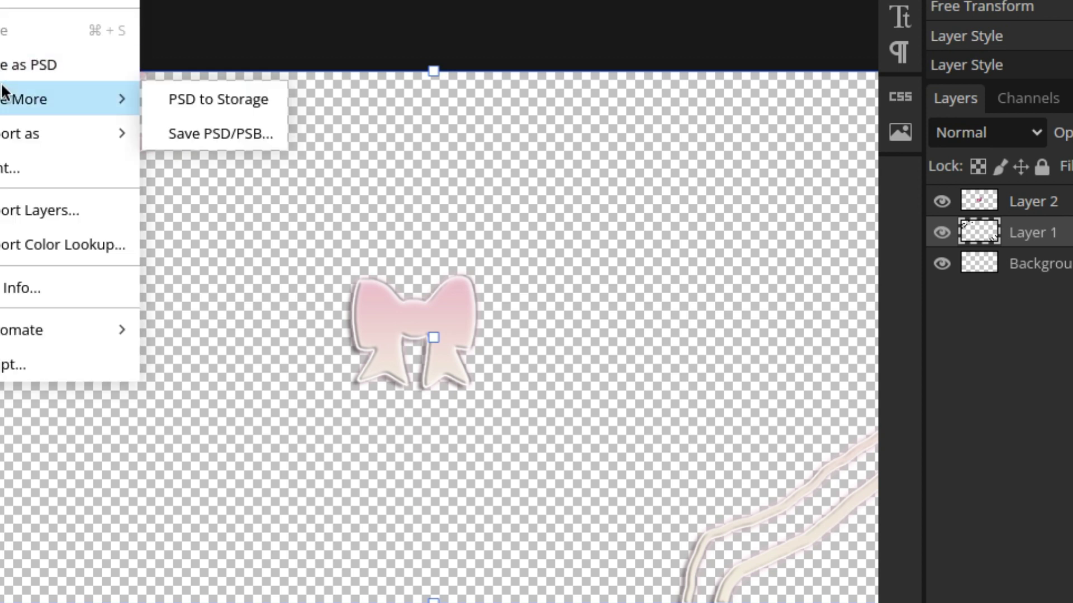
# Close the File menu and show the quick PNG/SVG export options.
pyautogui.press('Escape')
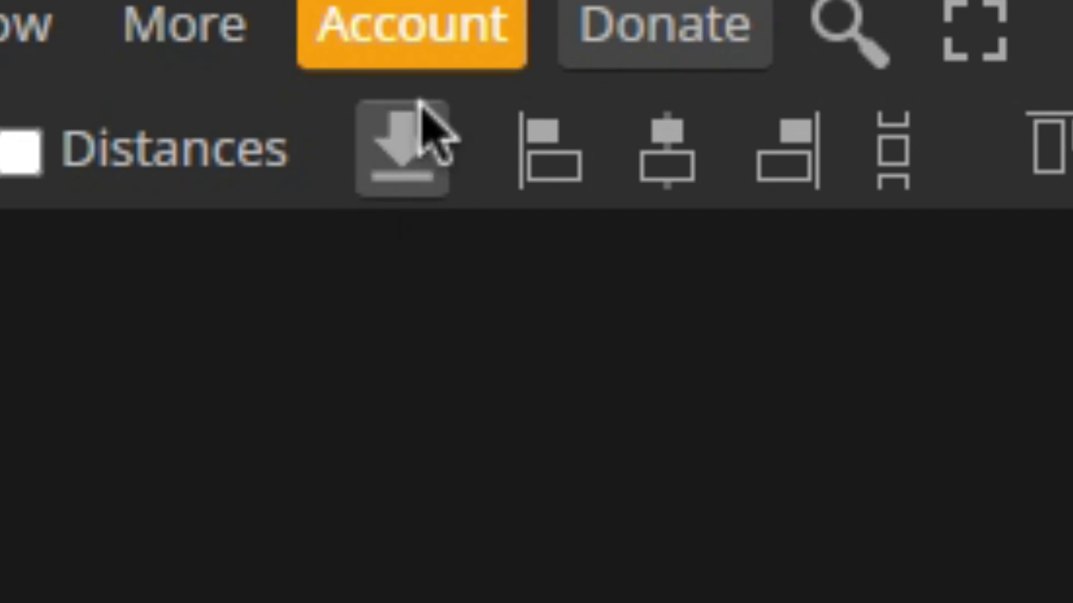
pyautogui.click(439, 142)
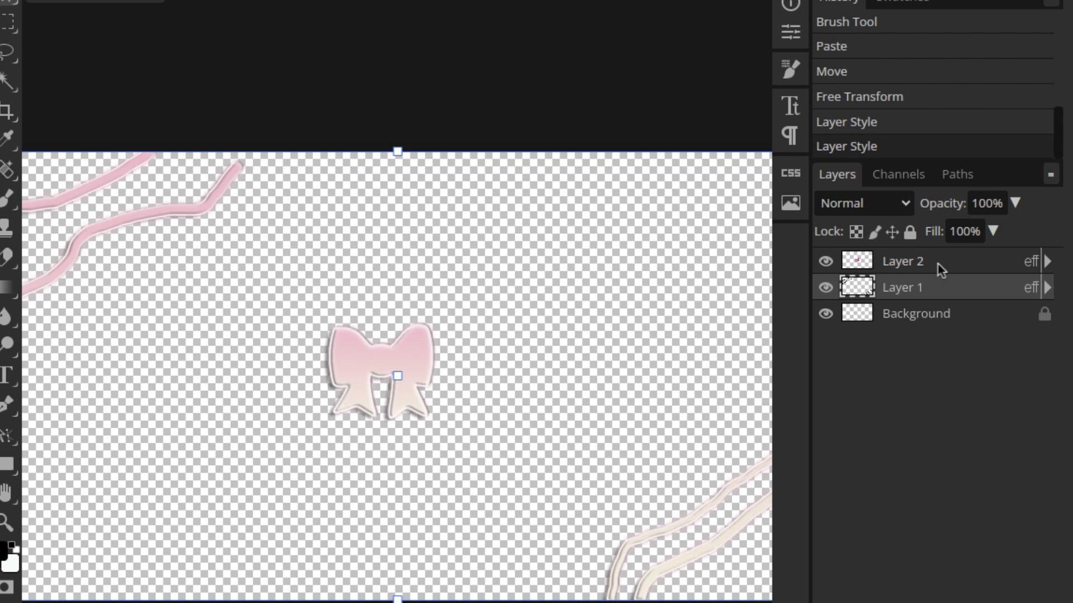
# Stack Layer 1 above Layer 2, nudge the swirls down-left, then open the bows/ribbons Drive folder.
pyautogui.moveTo(938, 258); pyautogui.dragTo(937, 256)
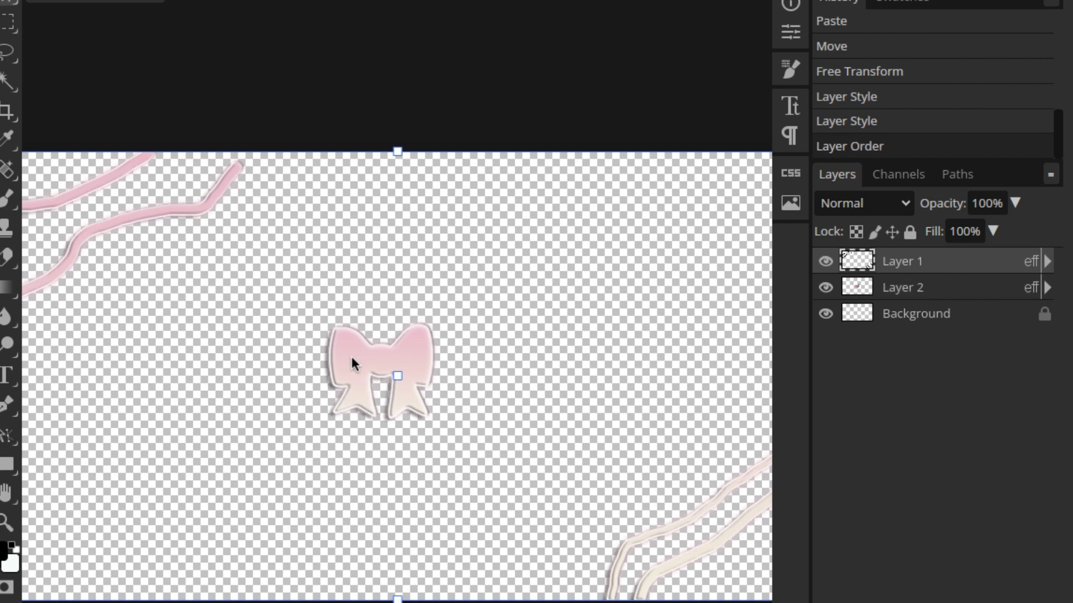
pyautogui.moveTo(357, 358)
pyautogui.mouseDown()
pyautogui.moveTo(307, 337)
pyautogui.moveTo(330, 347)
pyautogui.moveTo(340, 376)
pyautogui.moveTo(308, 371)
pyautogui.moveTo(341, 367)
pyautogui.moveTo(346, 352)
pyautogui.moveTo(368, 374)
pyautogui.moveTo(372, 362)
pyautogui.mouseUp()
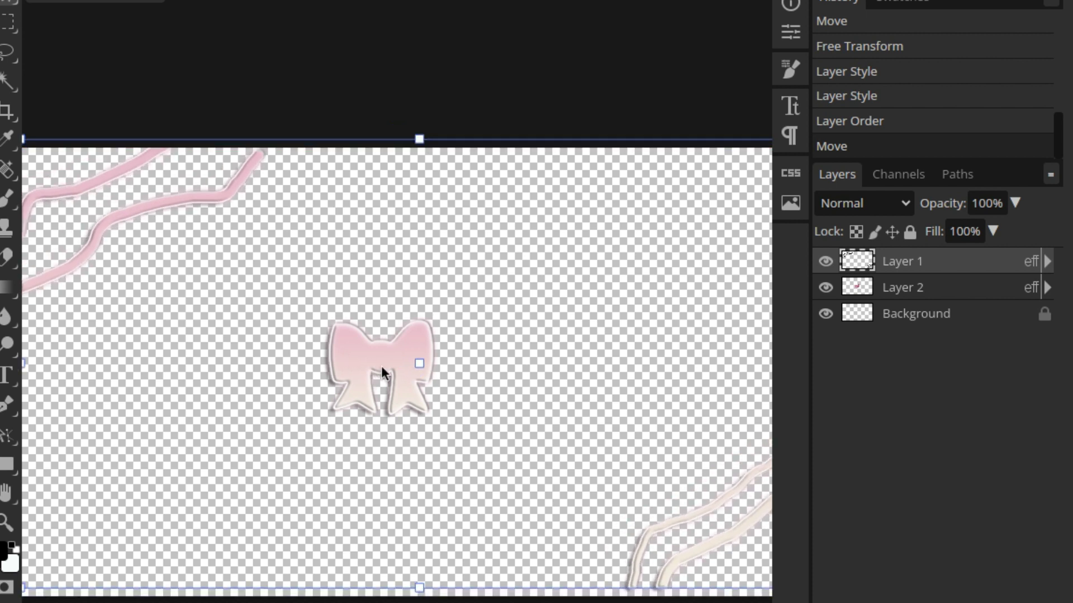
pyautogui.scroll(-1, 413, 323)
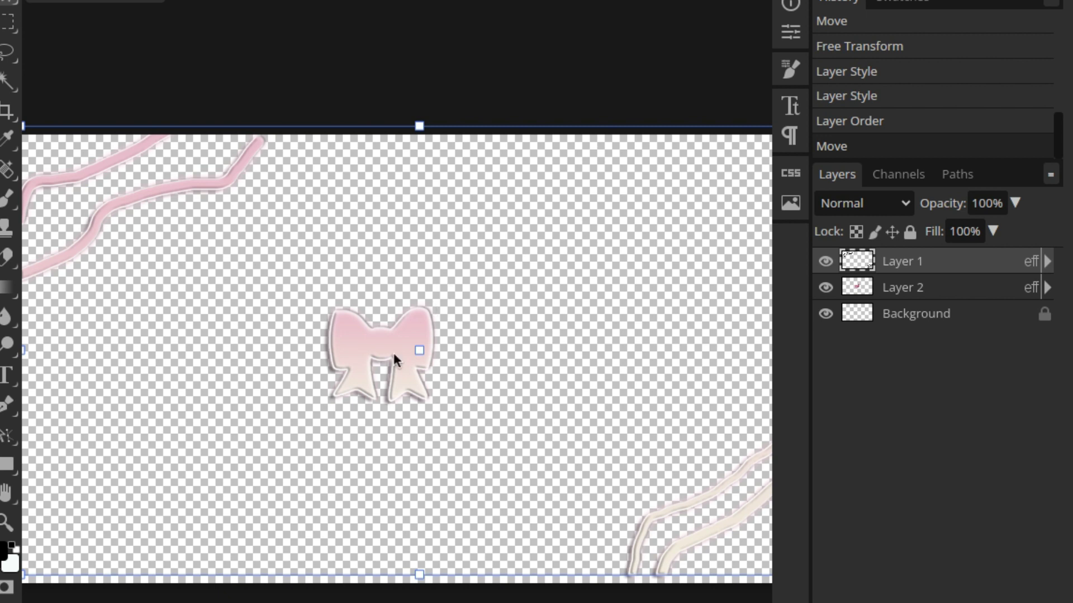
pyautogui.moveTo(407, 513)
pyautogui.mouseDown()
pyautogui.moveTo(394, 529)
pyautogui.moveTo(391, 507)
pyautogui.moveTo(408, 498)
pyautogui.mouseUp()
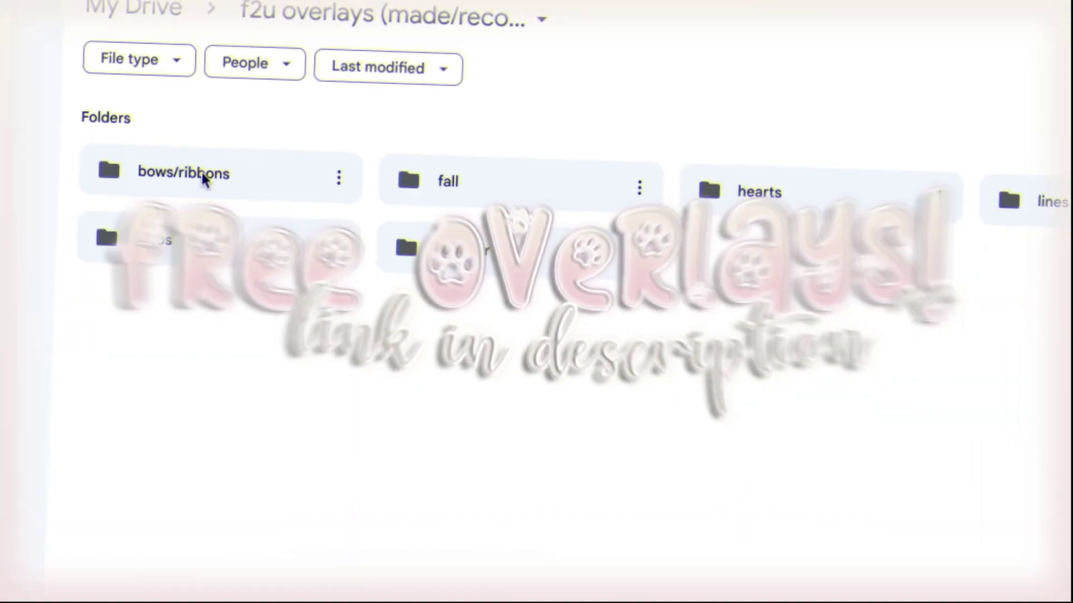
pyautogui.doubleClick(203, 173)
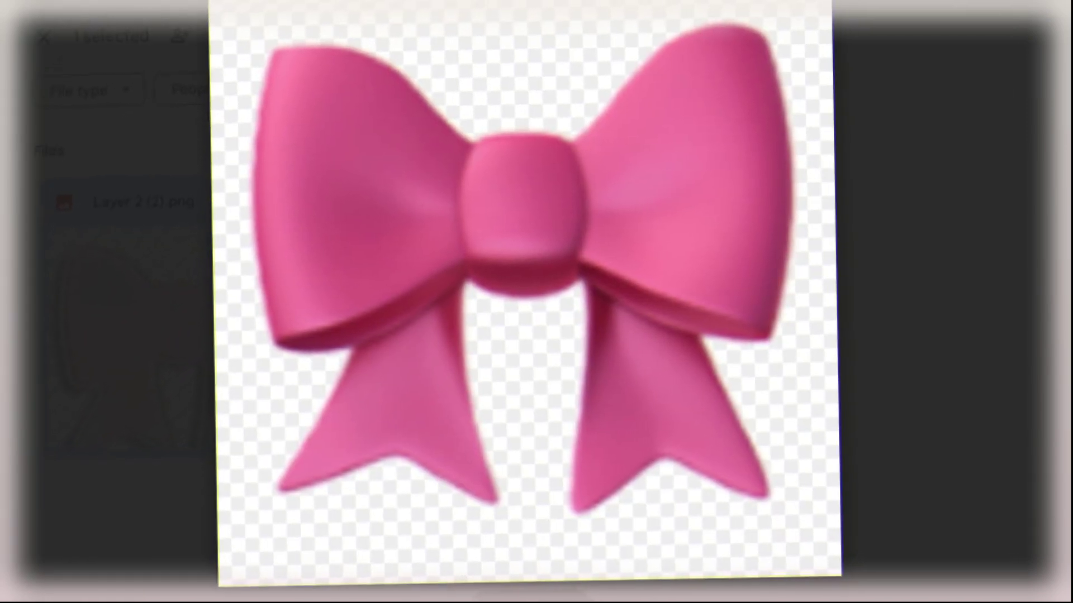
# Close the pink bow preview, browse the leaf overlays, and return to f2u overlays.
pyautogui.press('Escape')
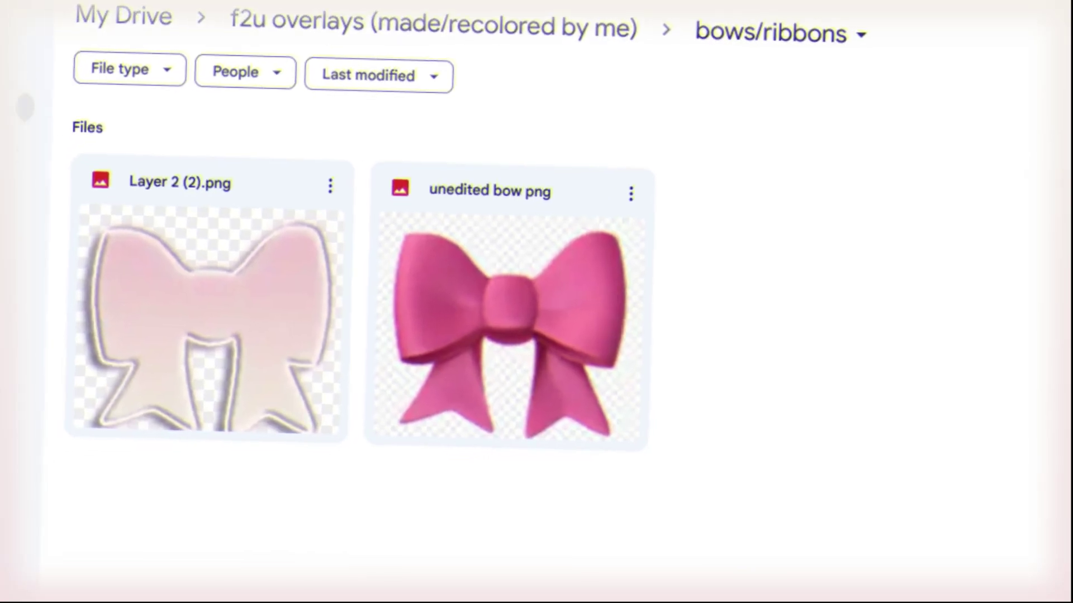
pyautogui.click(361, 31)
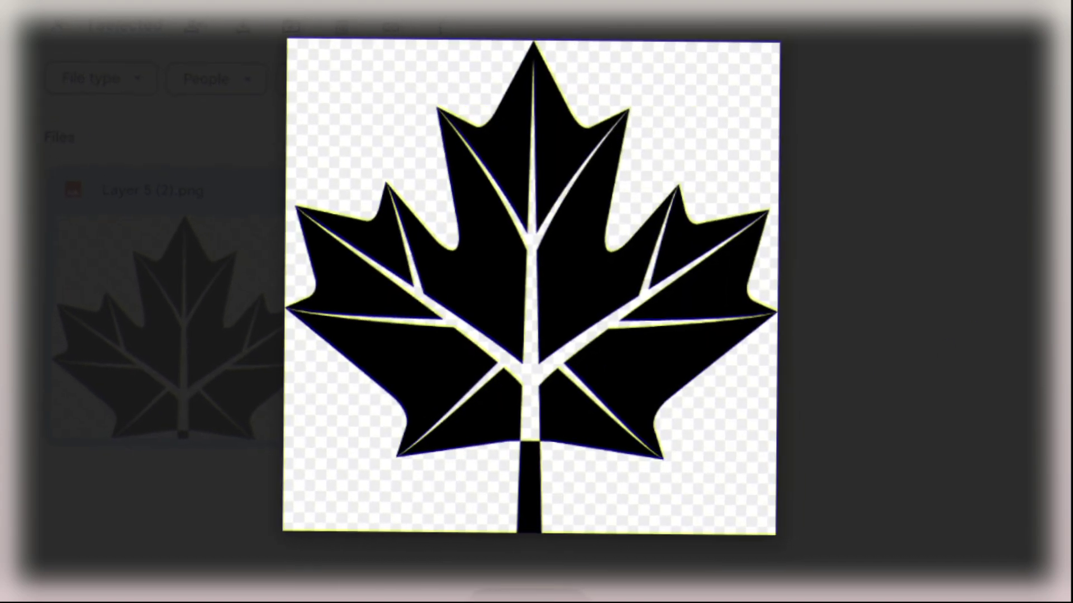
pyautogui.press('Escape')
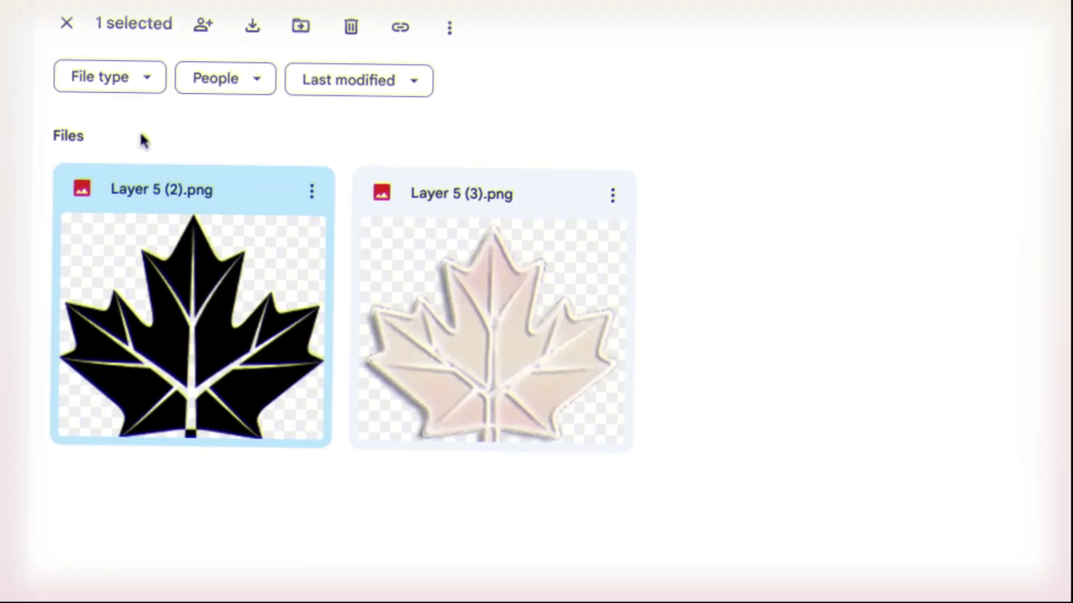
pyautogui.click(137, 151)
pyautogui.click(290, 49)
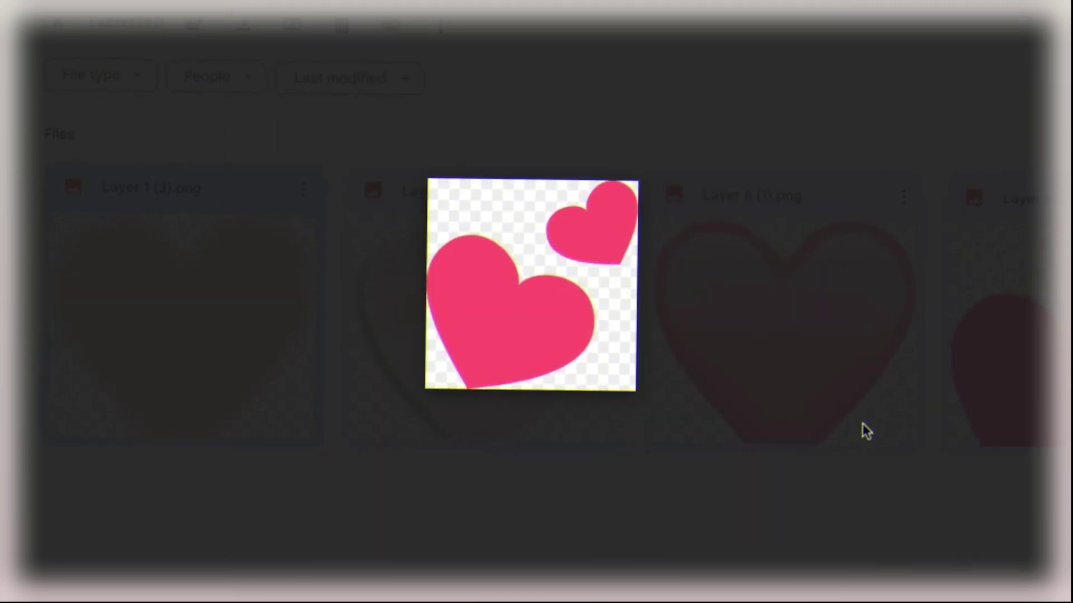
# Look through the hearts folder previews, then open the lines folder.
pyautogui.click(867, 431)
pyautogui.click(299, 140)
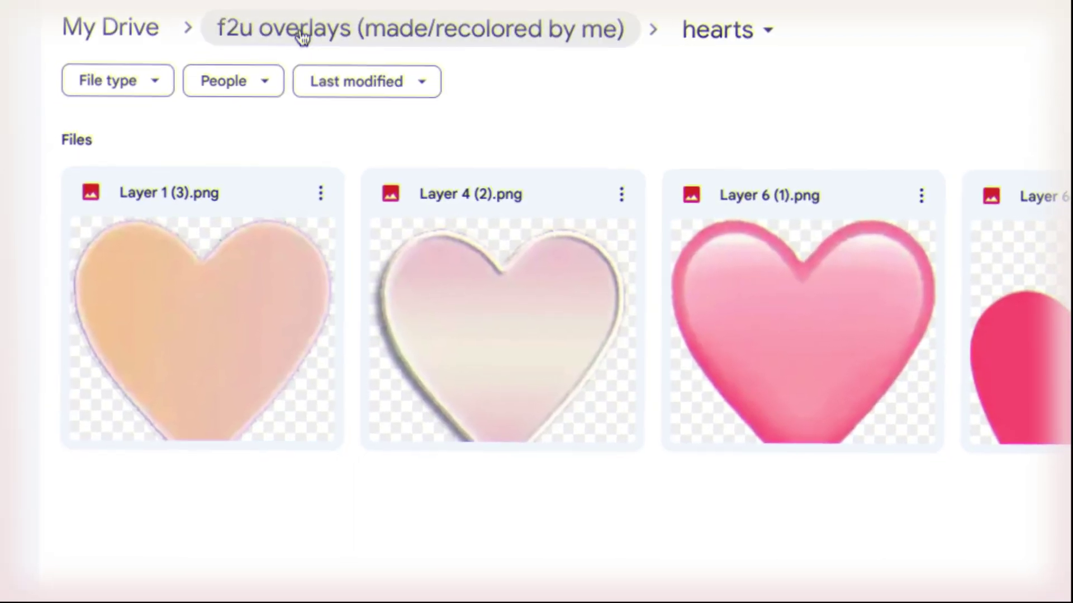
pyautogui.click(302, 37)
pyautogui.doubleClick(998, 219)
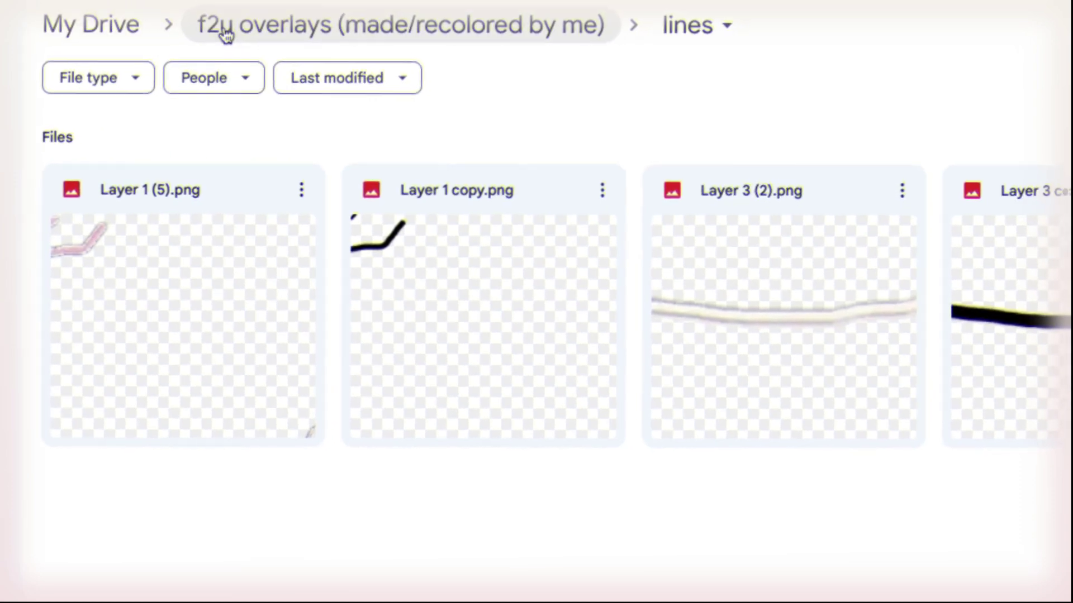
# Browse the logos folder previews and return to the f2u overlays folder.
pyautogui.click(240, 21)
pyautogui.click(170, 271)
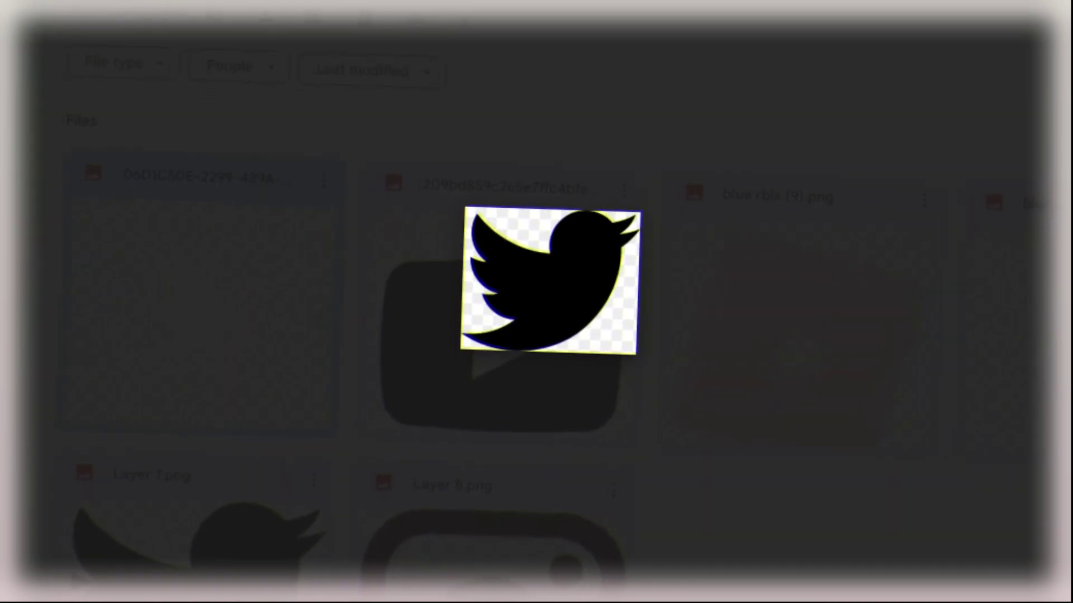
pyautogui.click(923, 334)
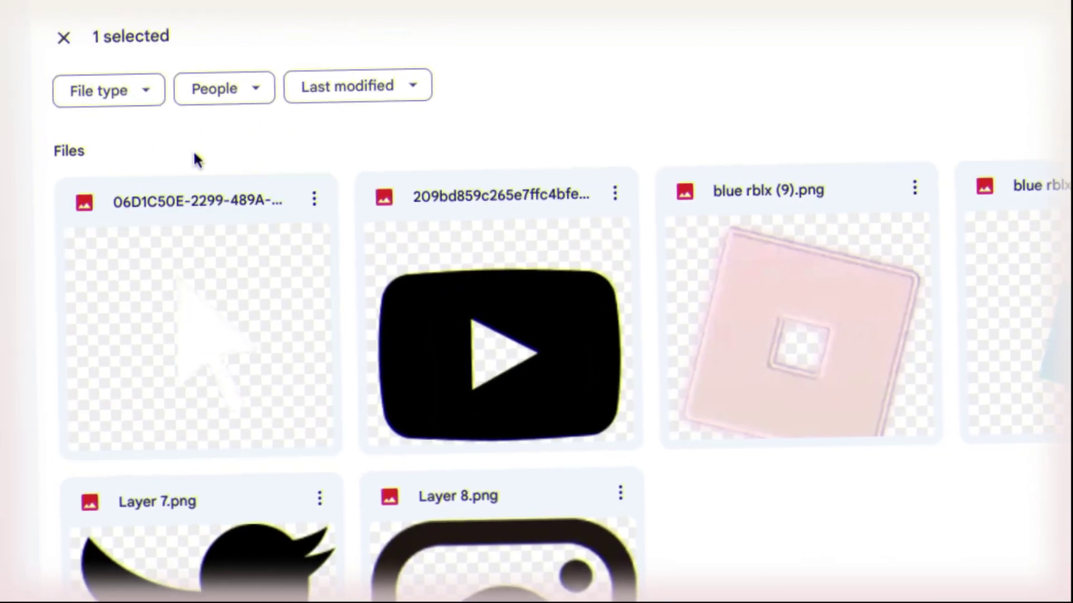
pyautogui.click(194, 158)
pyautogui.click(244, 43)
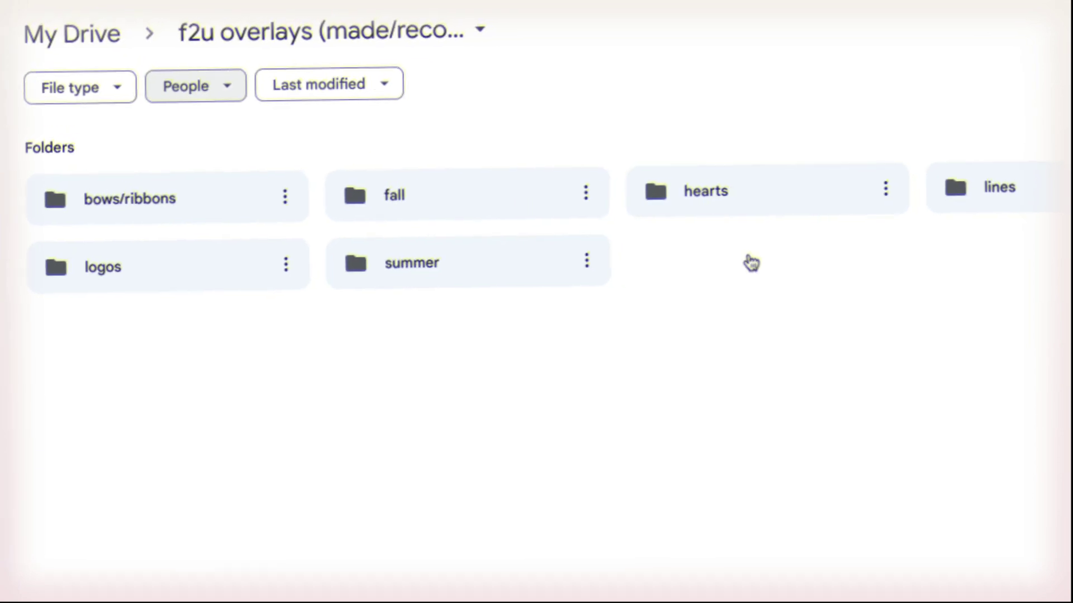
# Open the summer folder and preview dolphin.png full-size.
pyautogui.click(492, 277)
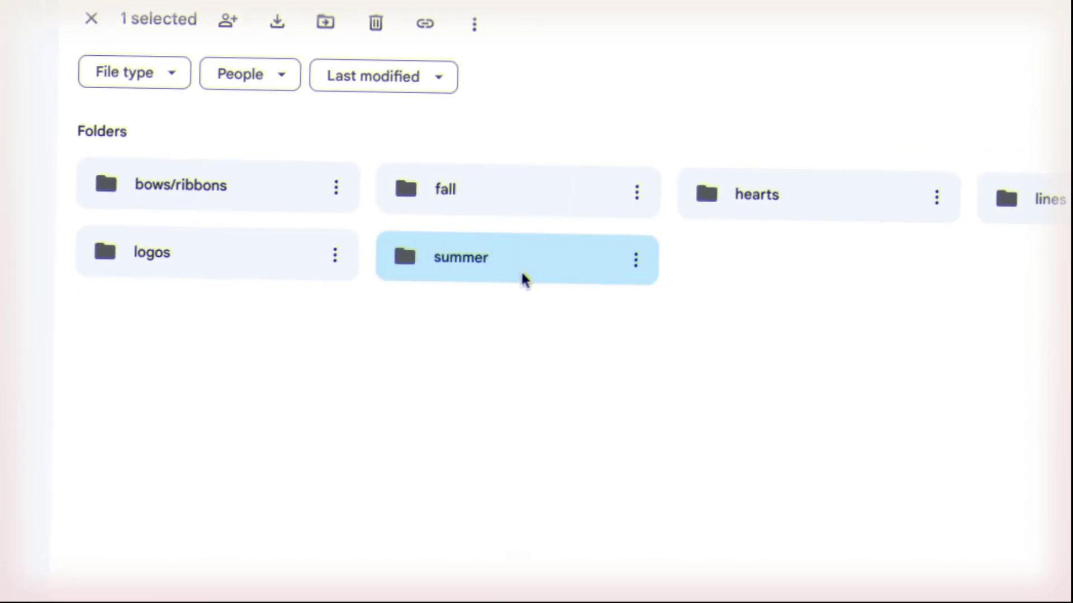
pyautogui.doubleClick(521, 270)
pyautogui.scroll(-2, 346, 405)
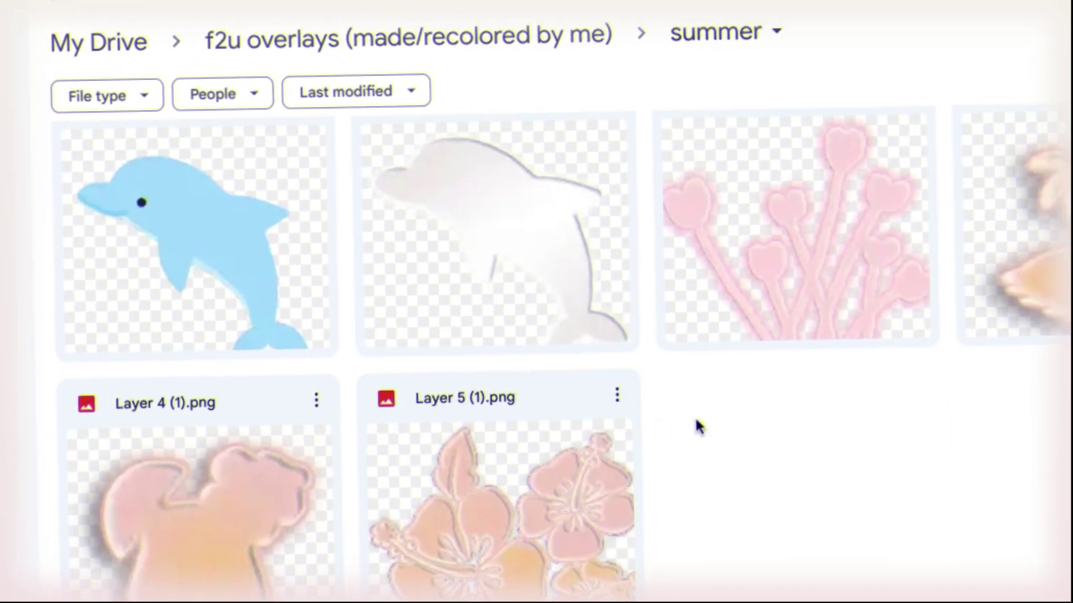
pyautogui.doubleClick(115, 301)
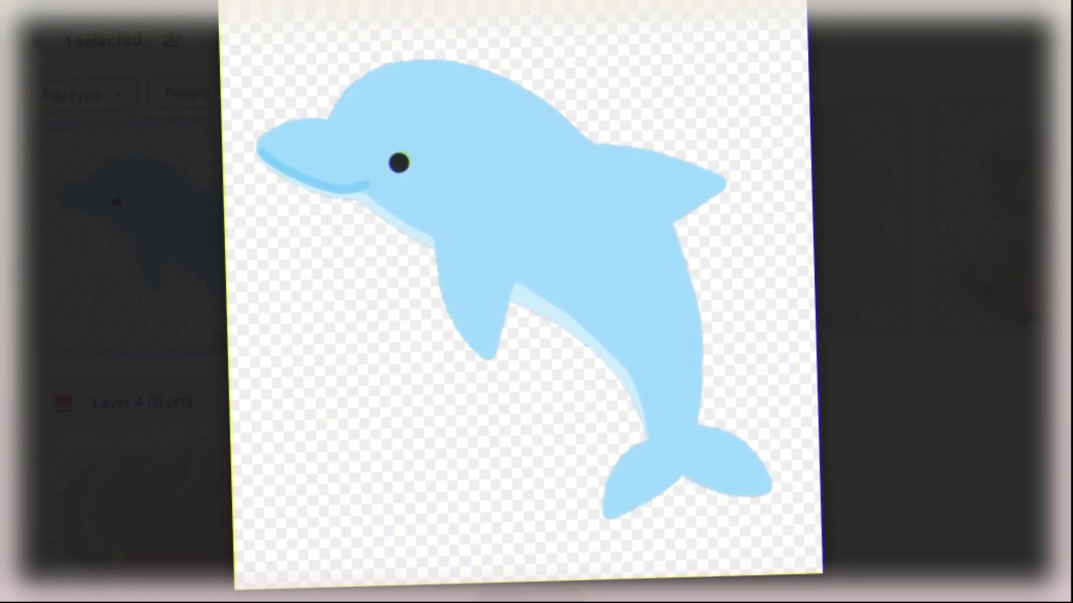